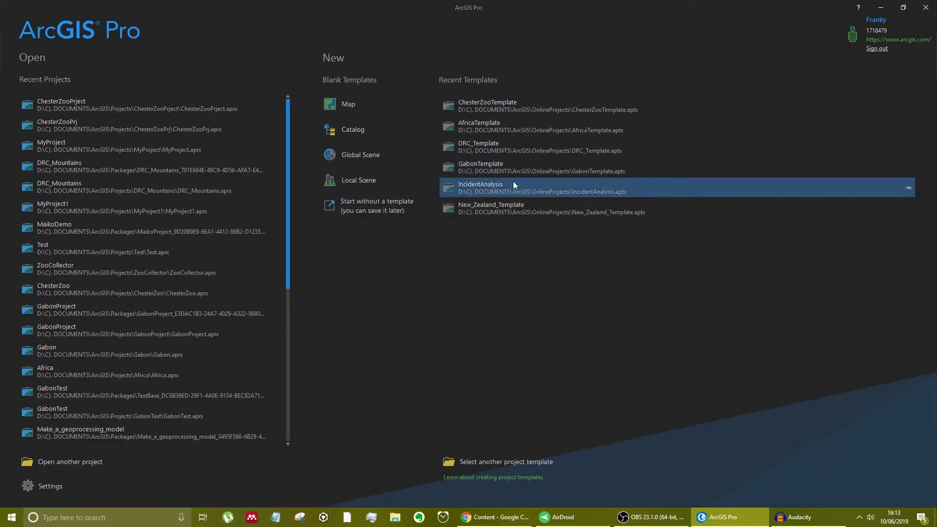
pyautogui.scroll(-5, 167, 152)
pyautogui.scroll(5, 168, 153)
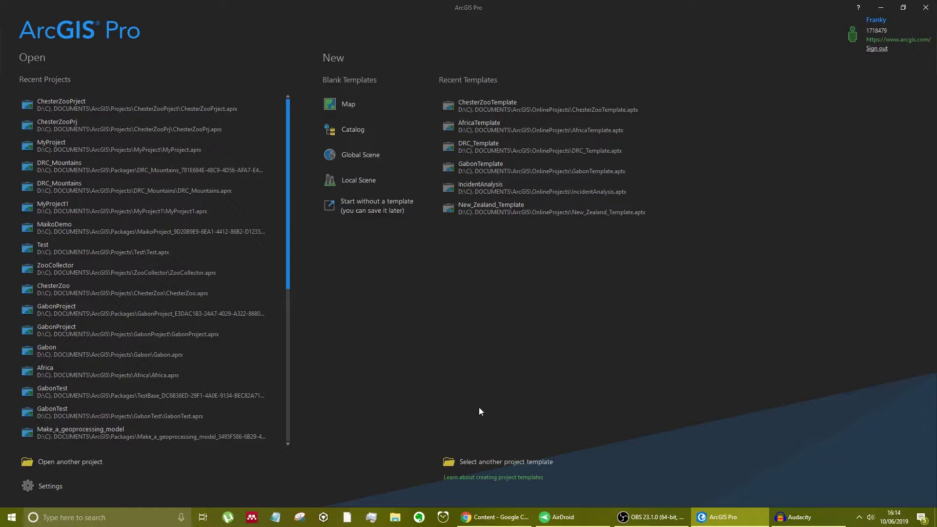
# - Start choosing another project template and look through the Portal and Computer locations, ending in the portal's My Content
pyautogui.click(508, 462)
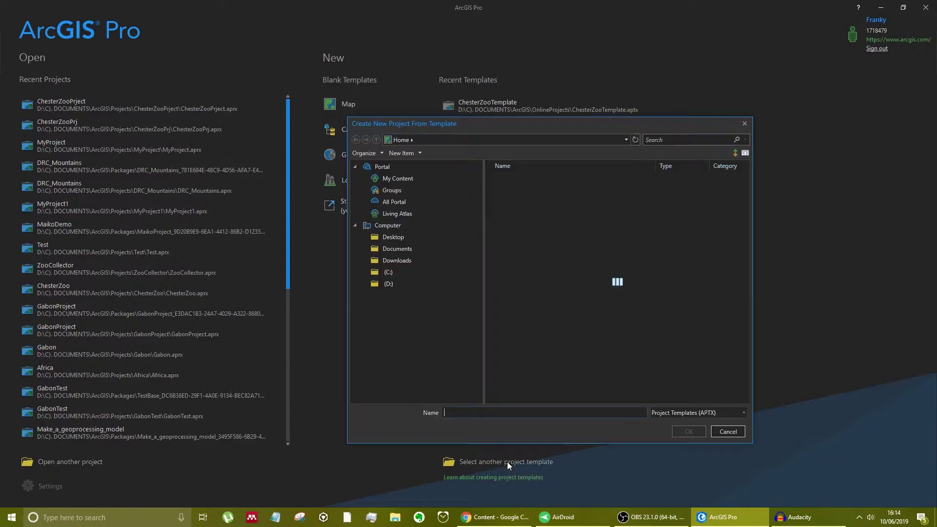
pyautogui.click(396, 167)
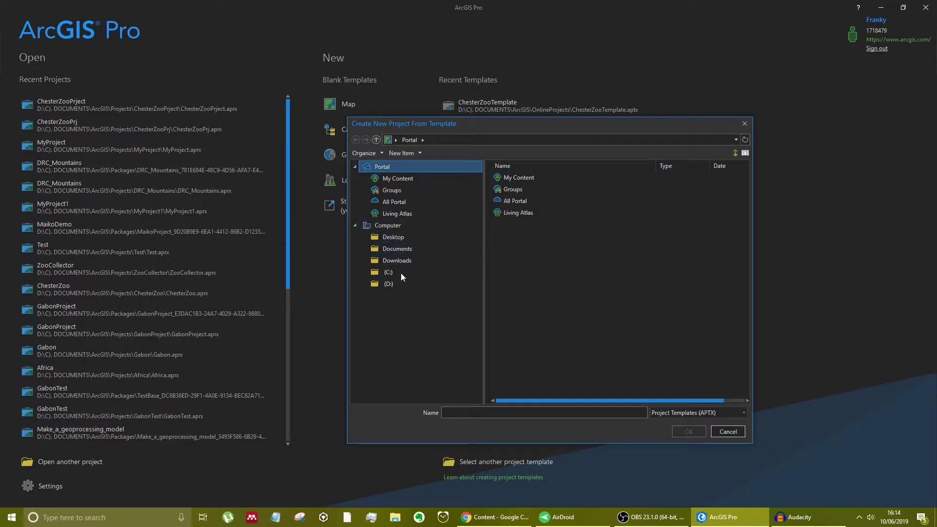
pyautogui.click(391, 228)
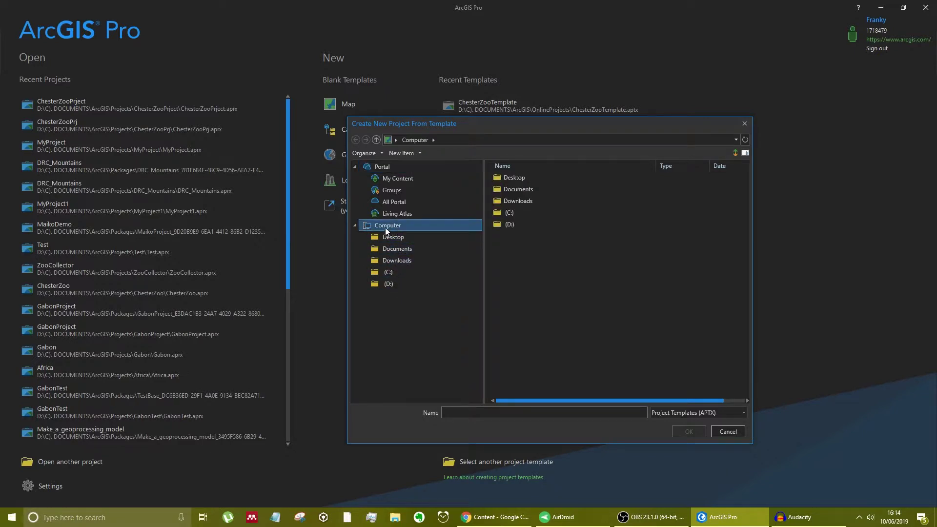
pyautogui.click(354, 226)
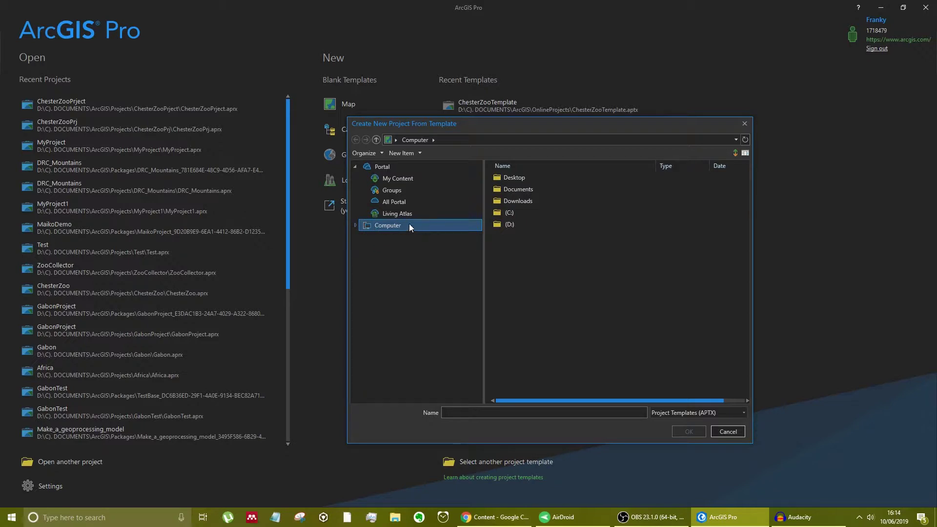
pyautogui.click(400, 178)
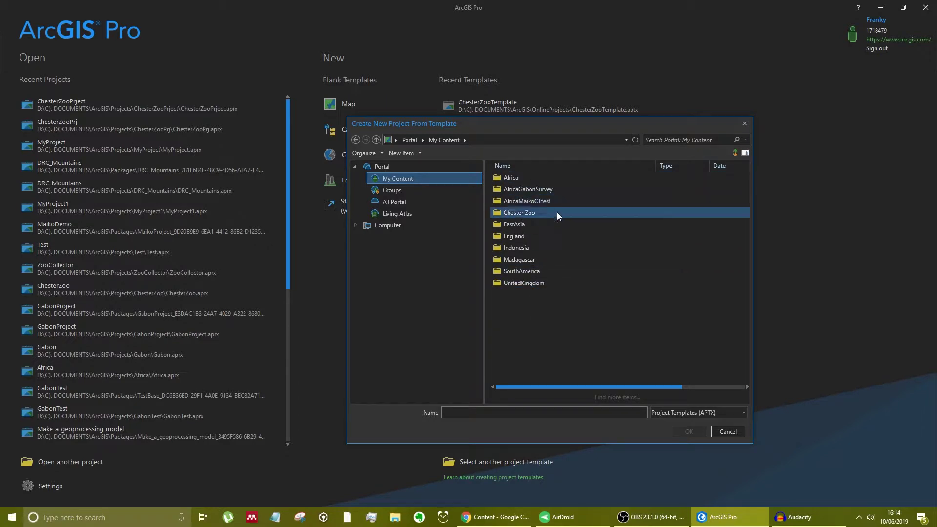
# - Examine the project templates and their item type in the Africa folder, and close the browser without choosing one
pyautogui.doubleClick(530, 181)
pyautogui.click(528, 191)
pyautogui.click(529, 181)
pyautogui.click(531, 191)
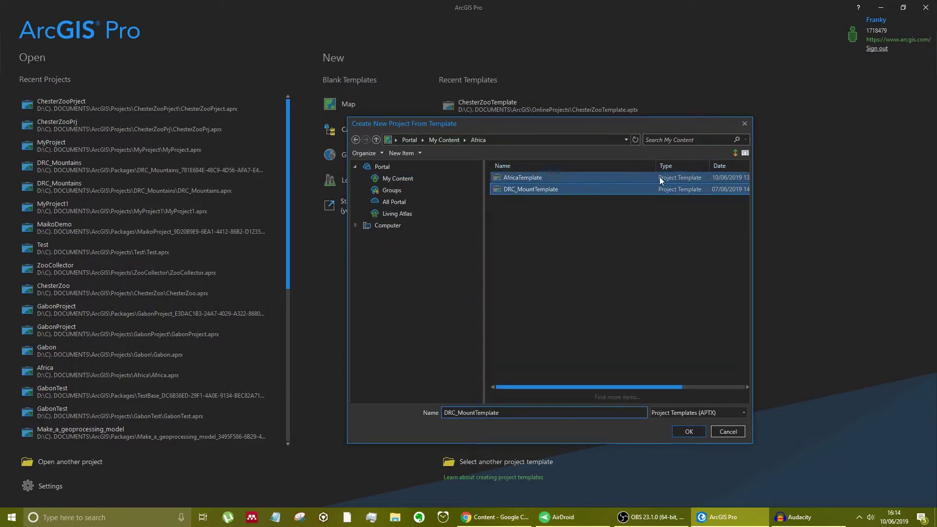
pyautogui.click(674, 165)
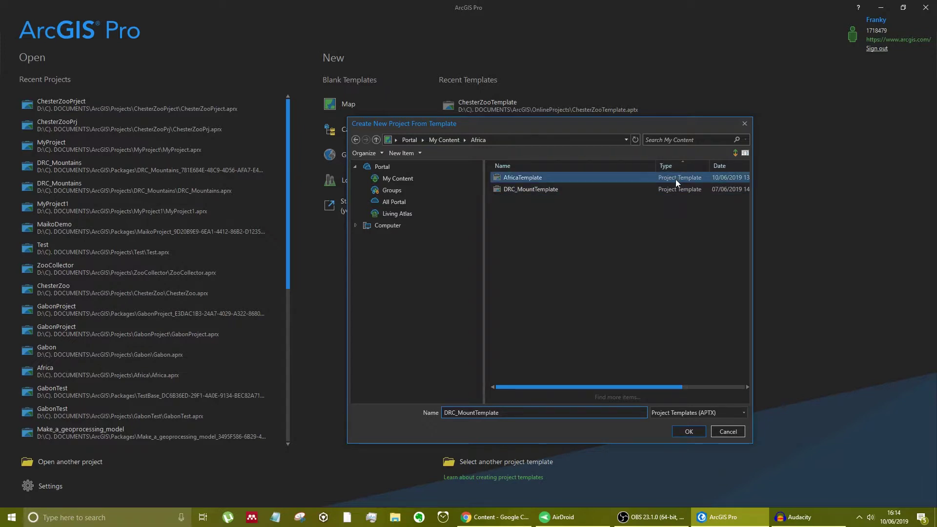
pyautogui.click(730, 432)
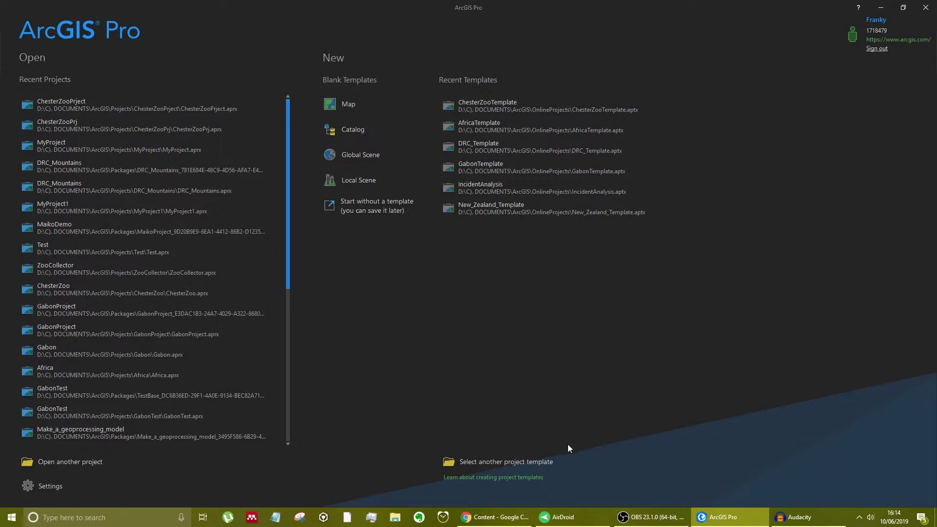
# - Examine the existing projects and their item type in the portal's Africa folder, and close the browser without opening one
pyautogui.click(97, 460)
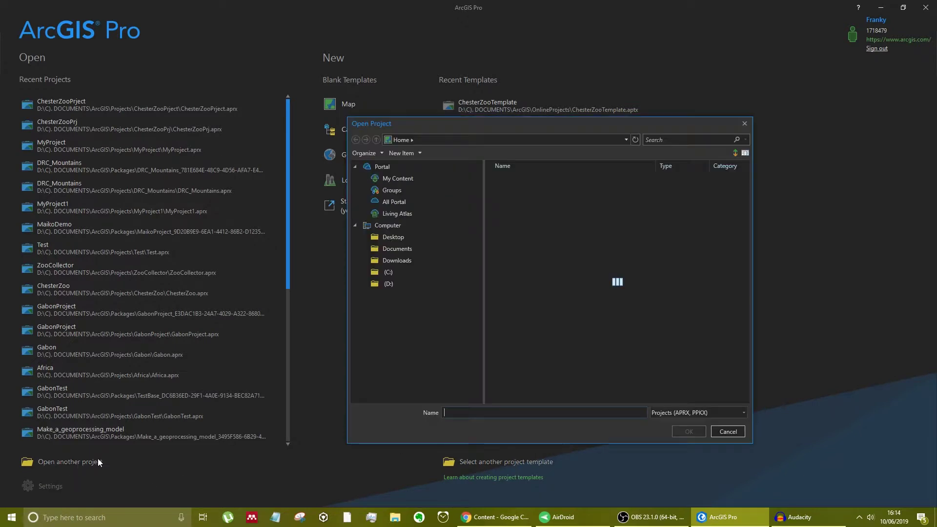
pyautogui.click(528, 174)
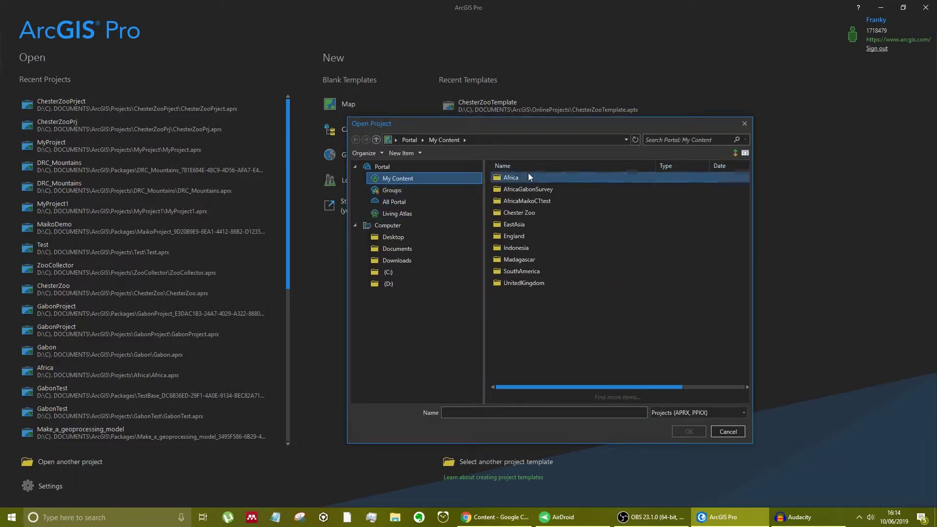
pyautogui.doubleClick(530, 175)
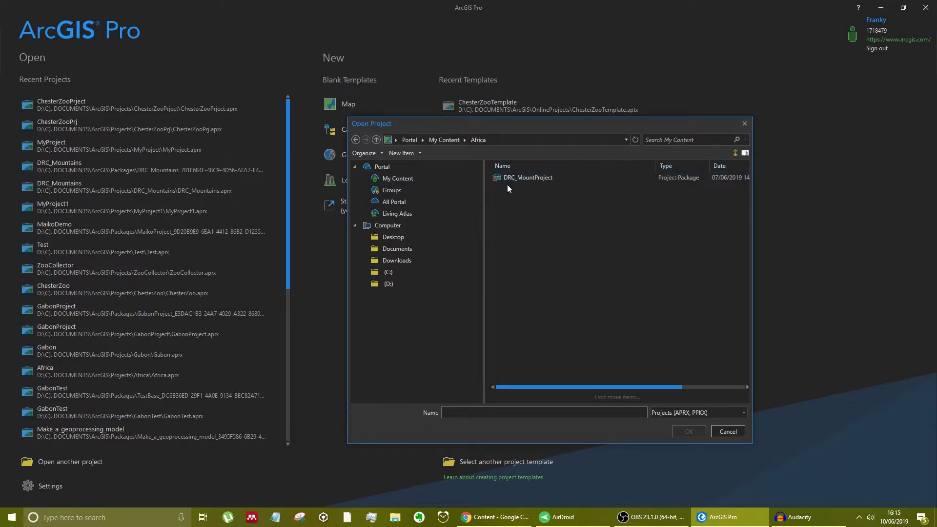
pyautogui.click(675, 180)
pyautogui.click(672, 165)
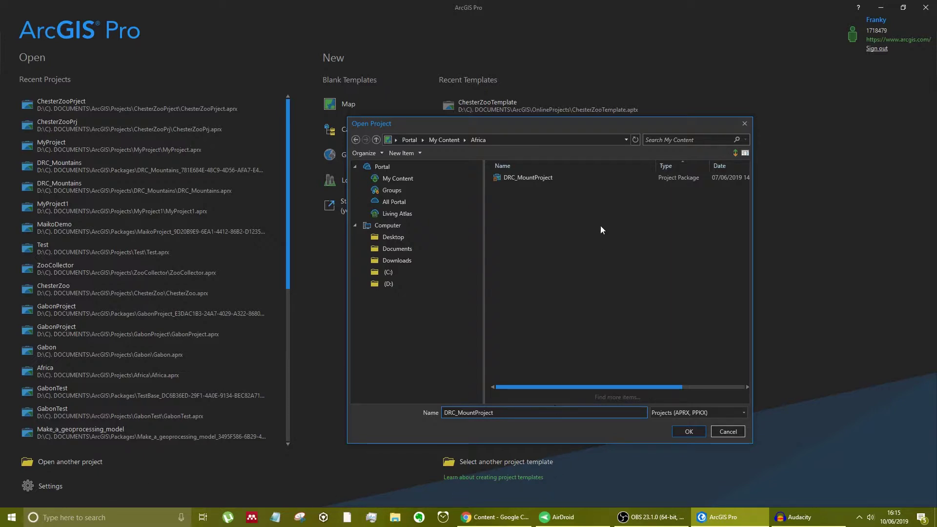
pyautogui.click(728, 431)
# - Start a new project from ChesterZooTemplate in the Chester Zoo folder of the portal's My Content
pyautogui.click(540, 462)
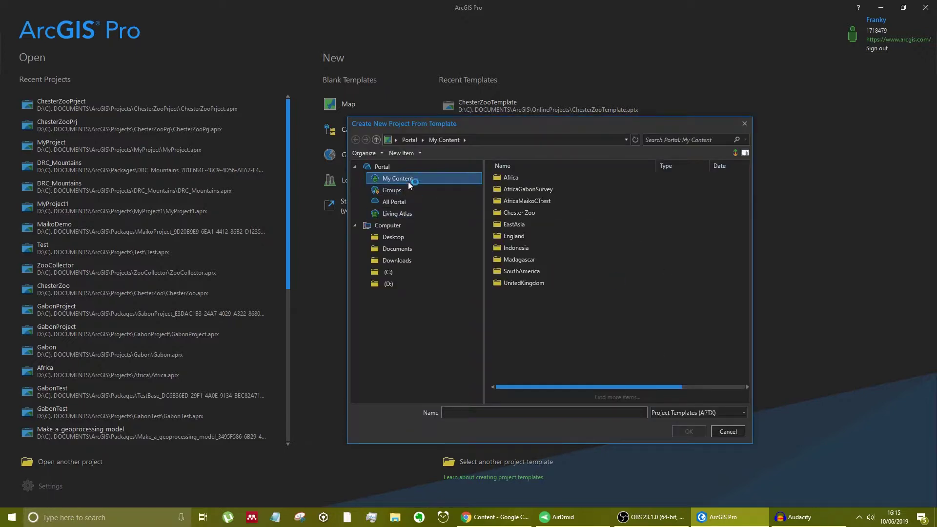
pyautogui.doubleClick(507, 177)
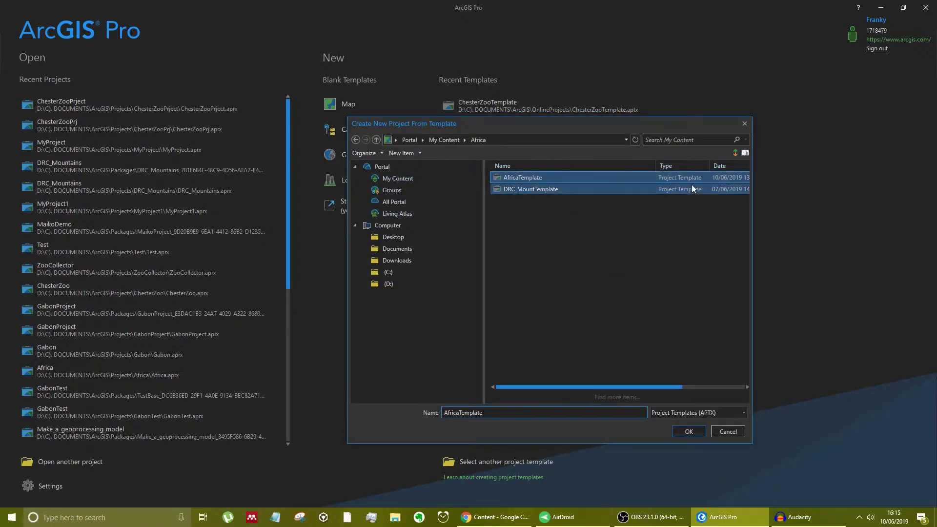
pyautogui.click(671, 274)
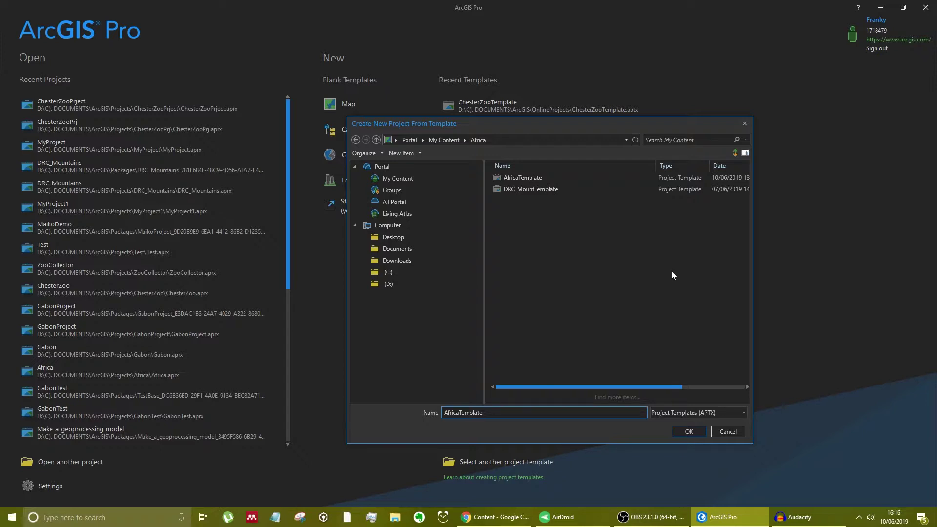
pyautogui.click(397, 179)
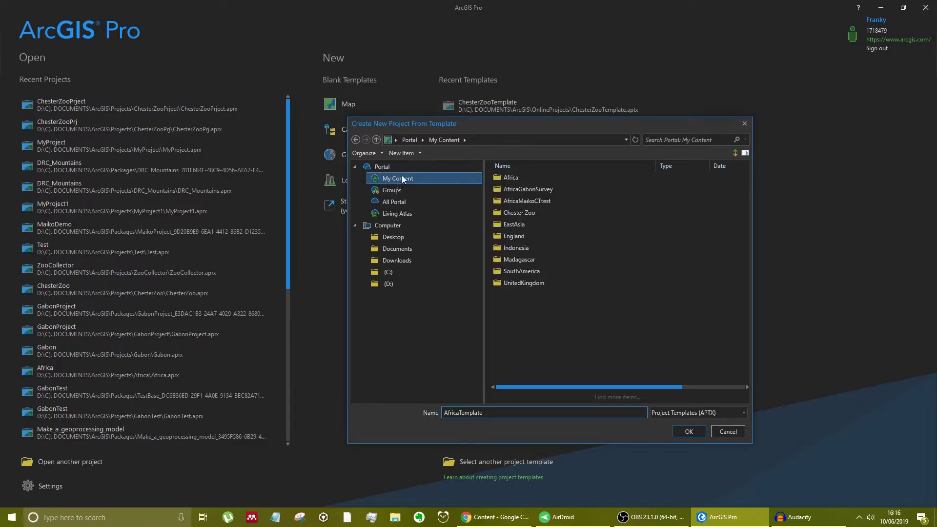
pyautogui.click(537, 215)
pyautogui.doubleClick(535, 214)
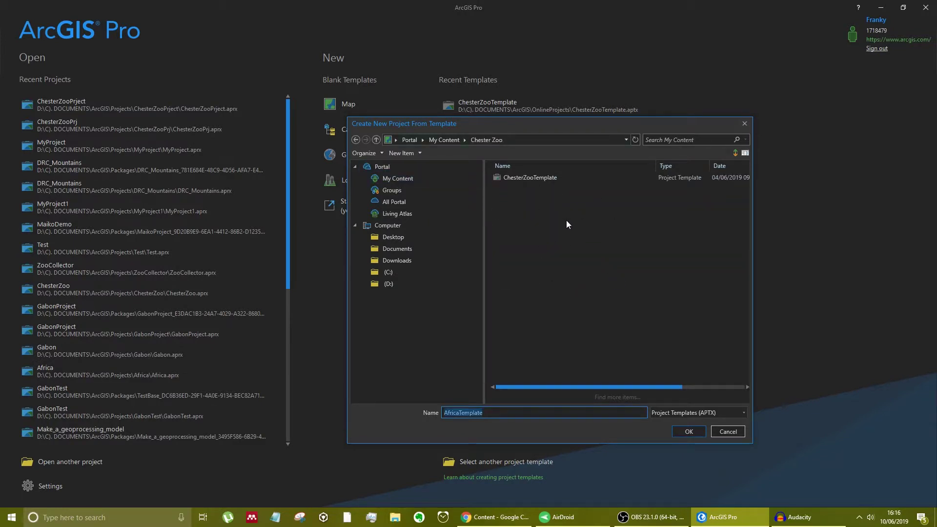
pyautogui.click(546, 179)
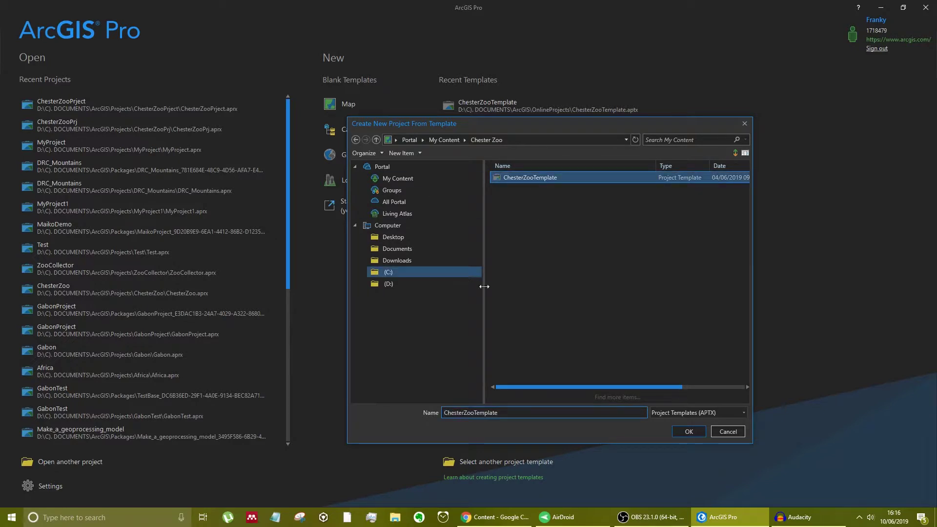
pyautogui.click(699, 434)
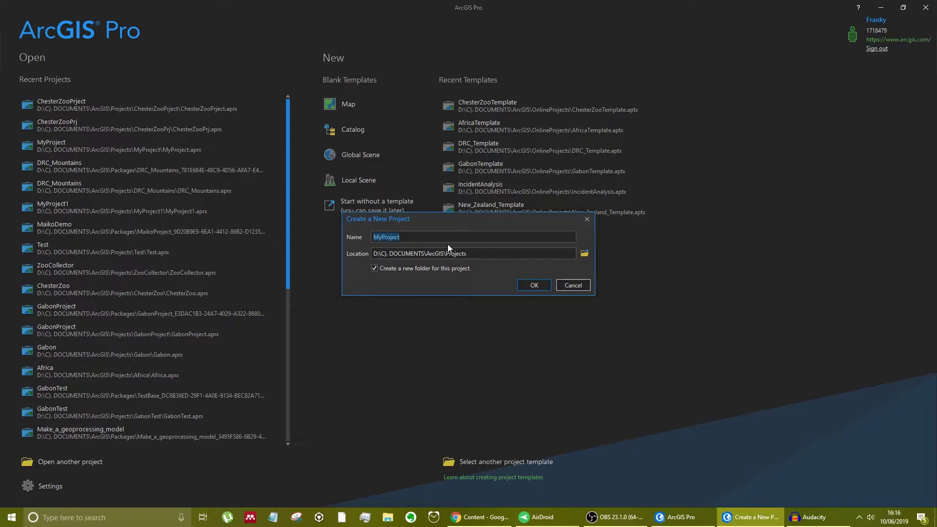
# - Name the new project ChesterZooProject and create it in a new folder under D:\C). DOCUMENTS\ArcGIS\Projects
pyautogui.click(472, 254)
pyautogui.doubleClick(379, 237)
pyautogui.write('ChesterZooProject')
pyautogui.click(543, 286)
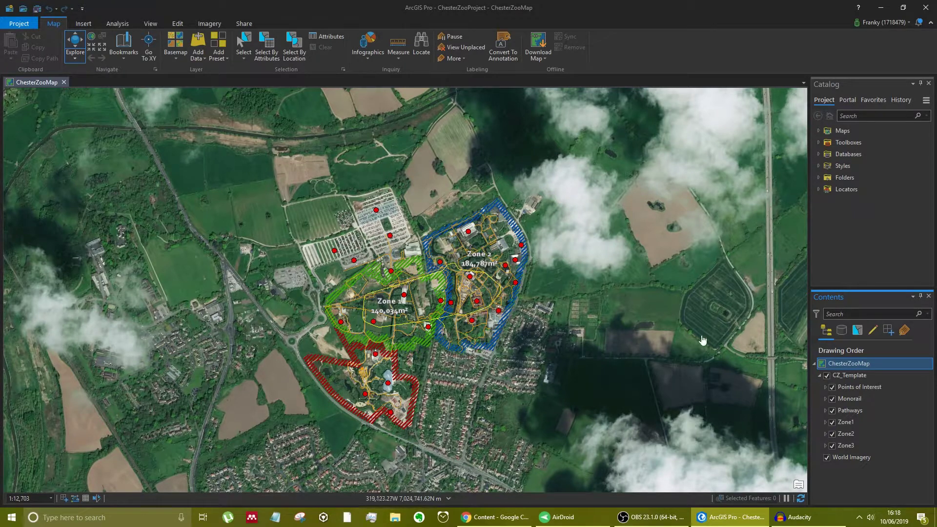
# - Widen the docked Catalog and Contents panes, and select the Points of Interest layer followed by ChesterZooMap in the contents
pyautogui.click(820, 166)
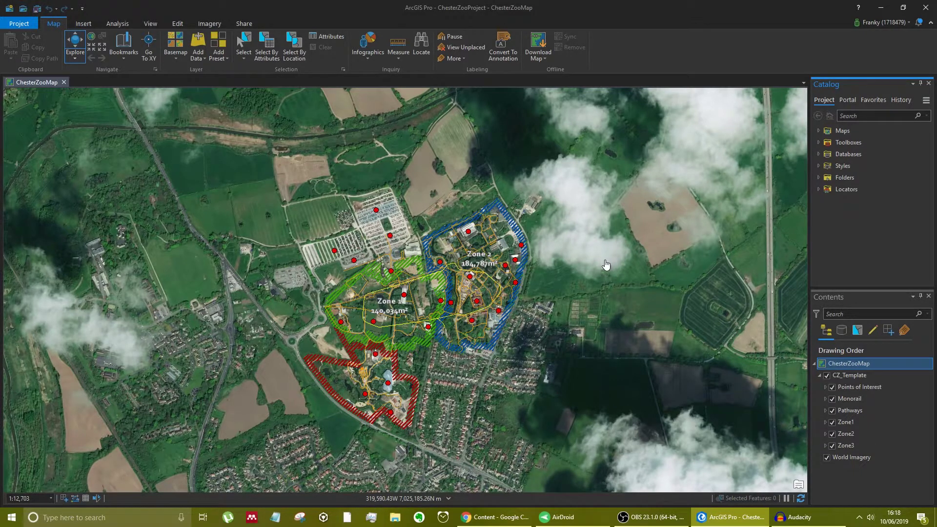
pyautogui.moveTo(791, 291); pyautogui.dragTo(744, 290)
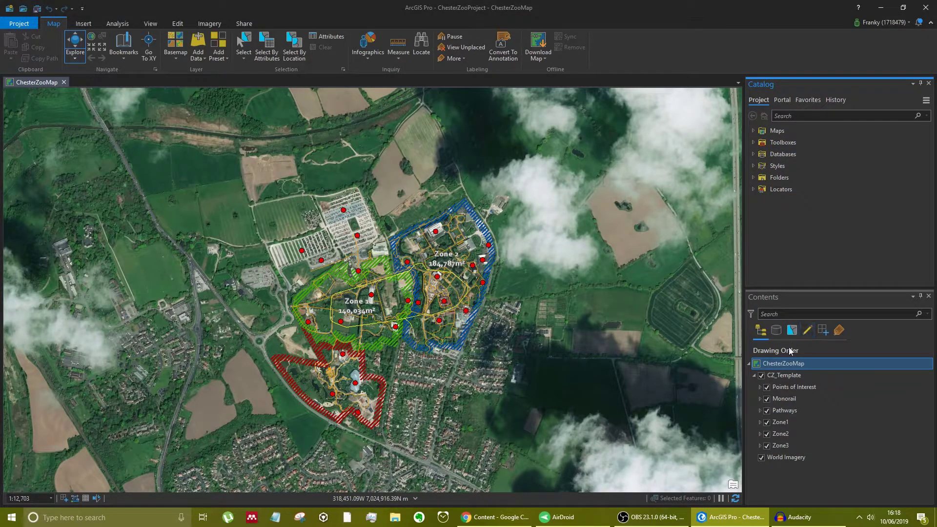
pyautogui.click(803, 377)
pyautogui.click(802, 386)
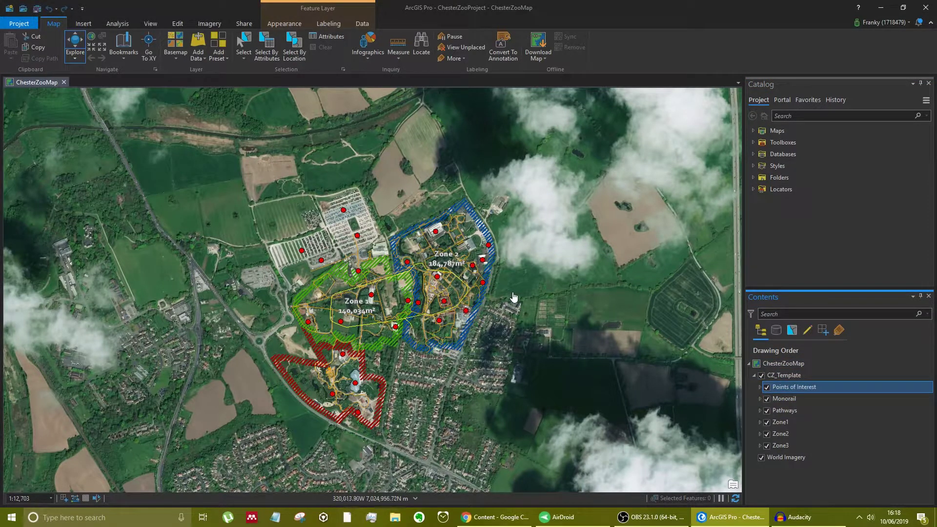
pyautogui.click(775, 365)
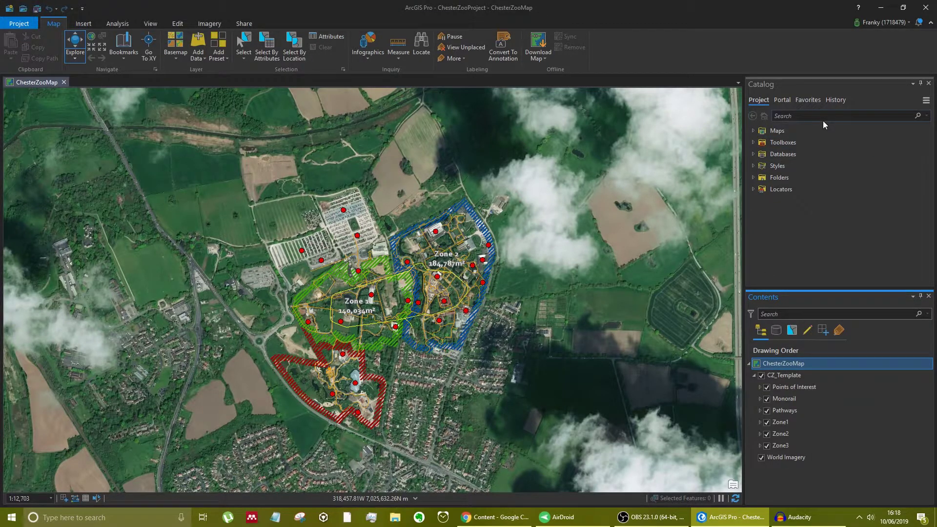
# - Undock the Catalog pane so it floats over the map, and expand its Maps category to show ChesterZooMap
pyautogui.moveTo(838, 81); pyautogui.dragTo(394, 194)
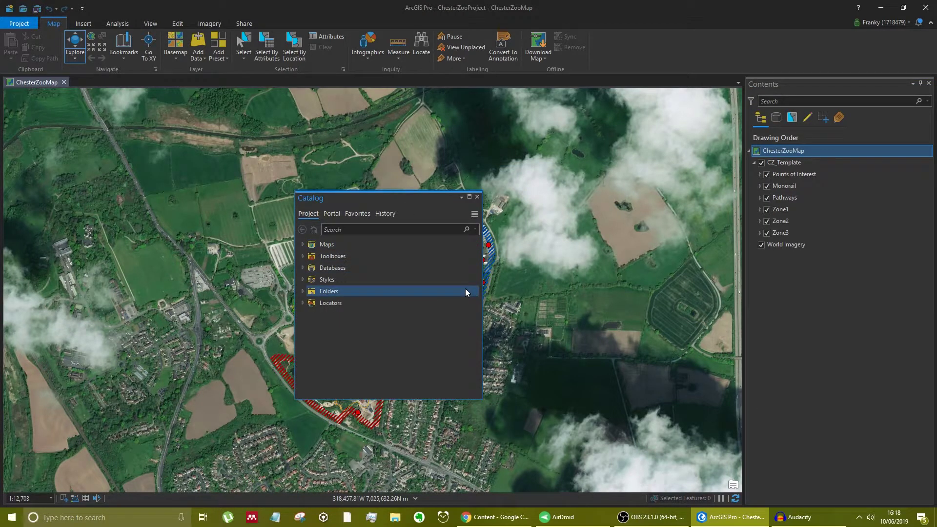
pyautogui.click(303, 245)
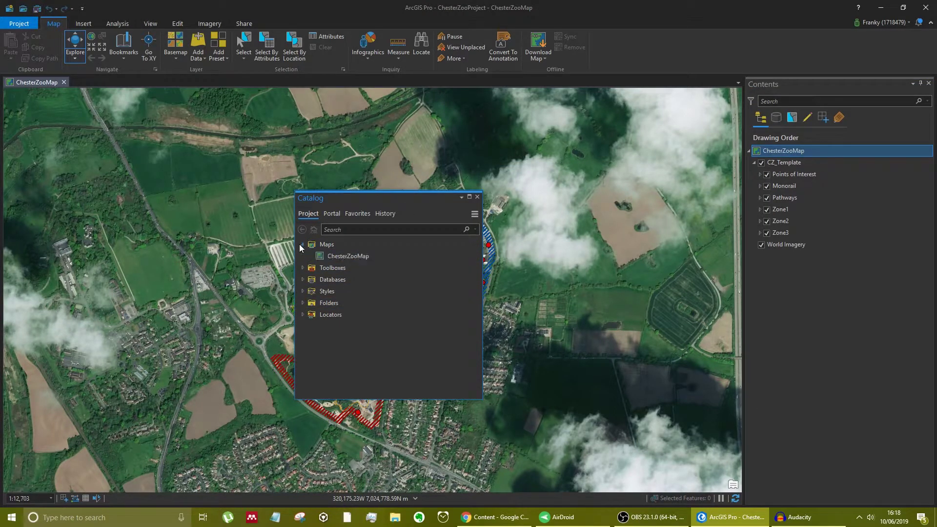
pyautogui.click(341, 257)
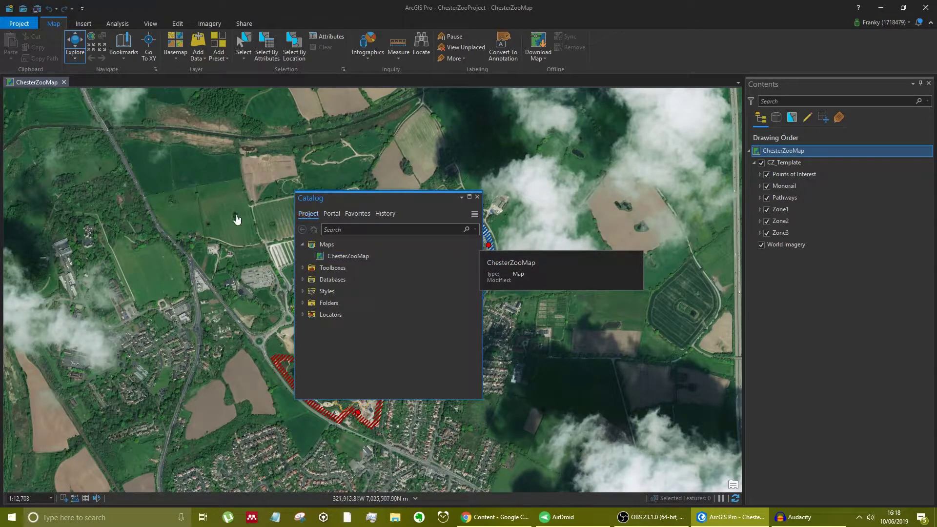
# - Close the ChesterZooMap view, reopen the map from the project catalog, and move the floating Catalog pane clear of Zone 1
pyautogui.click(64, 82)
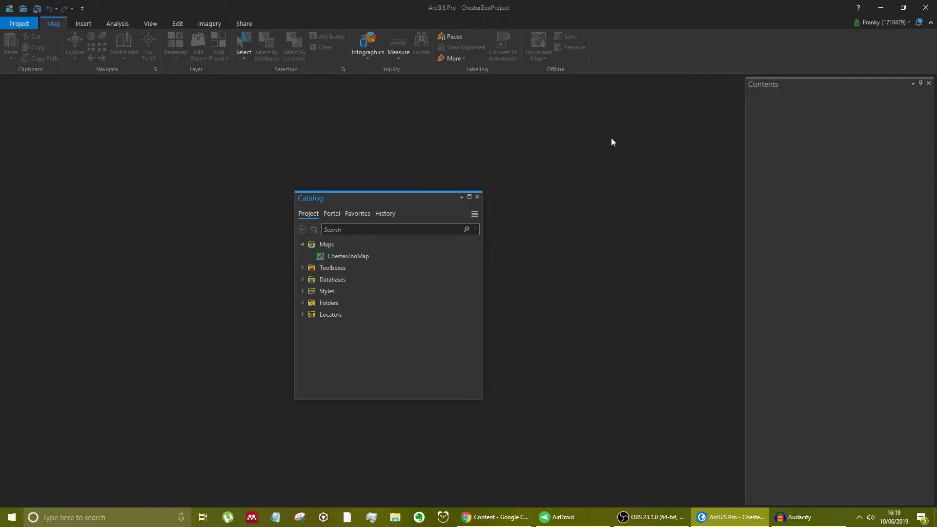
pyautogui.rightClick(345, 257)
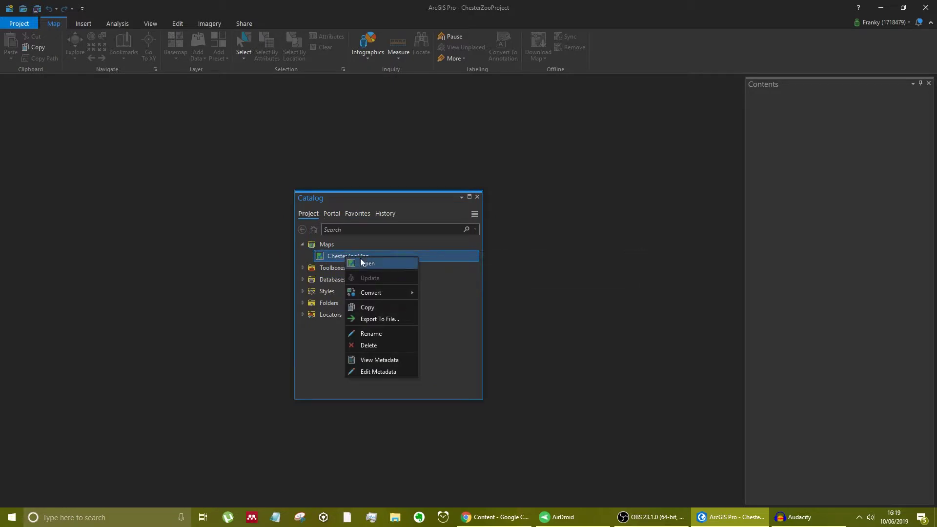
pyautogui.click(360, 259)
pyautogui.moveTo(429, 196); pyautogui.dragTo(545, 149)
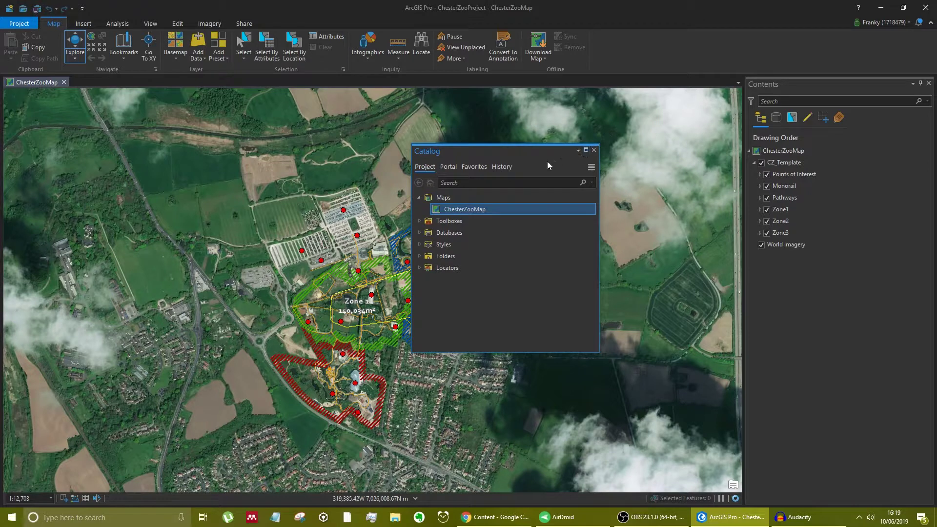
# - Collapse the Maps category and look over the Toolboxes, Databases, Styles, Folders and Locators categories of the project
pyautogui.click(420, 197)
pyautogui.click(449, 210)
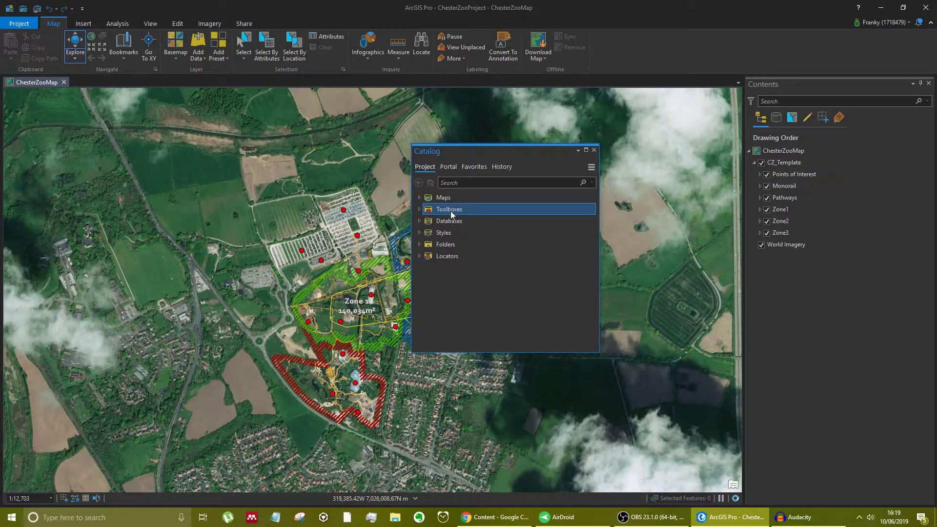
pyautogui.click(443, 234)
pyautogui.click(443, 258)
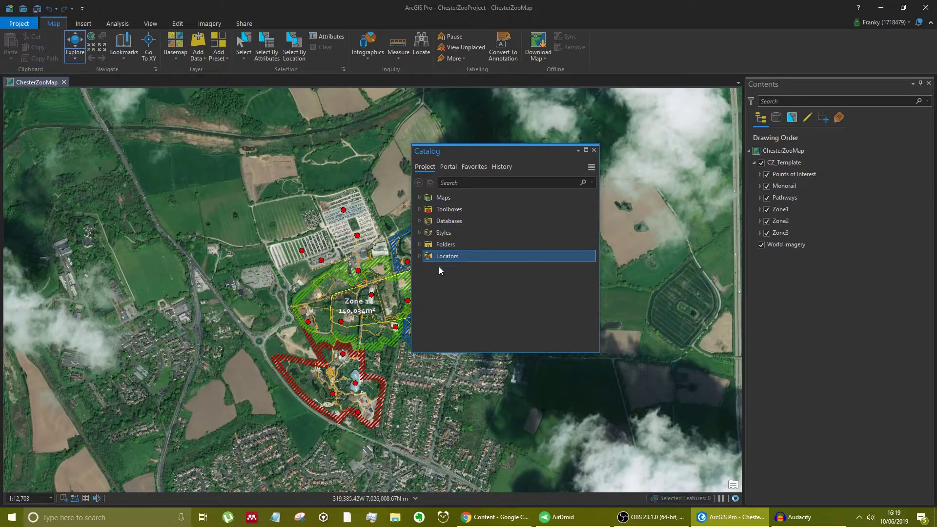
pyautogui.click(446, 233)
pyautogui.click(454, 210)
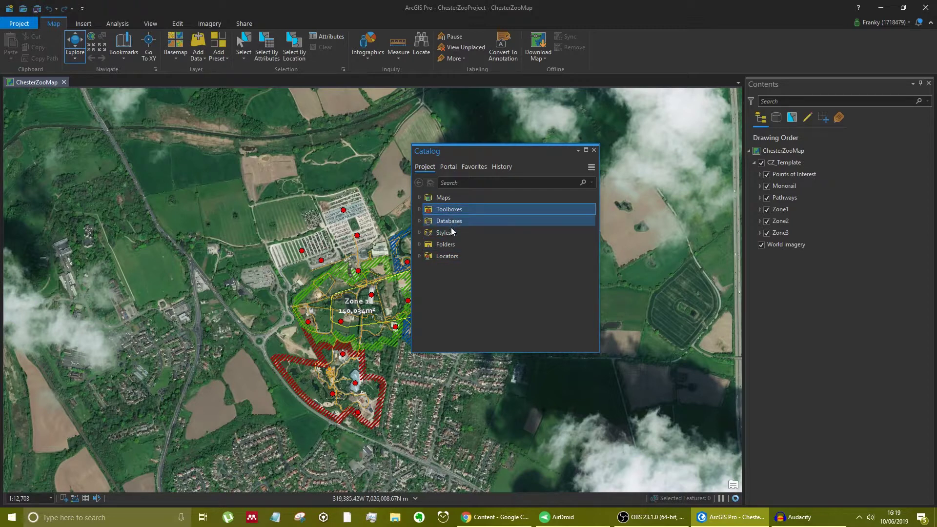
pyautogui.click(452, 233)
pyautogui.click(454, 255)
pyautogui.click(452, 234)
pyautogui.click(458, 209)
pyautogui.click(470, 220)
pyautogui.click(471, 242)
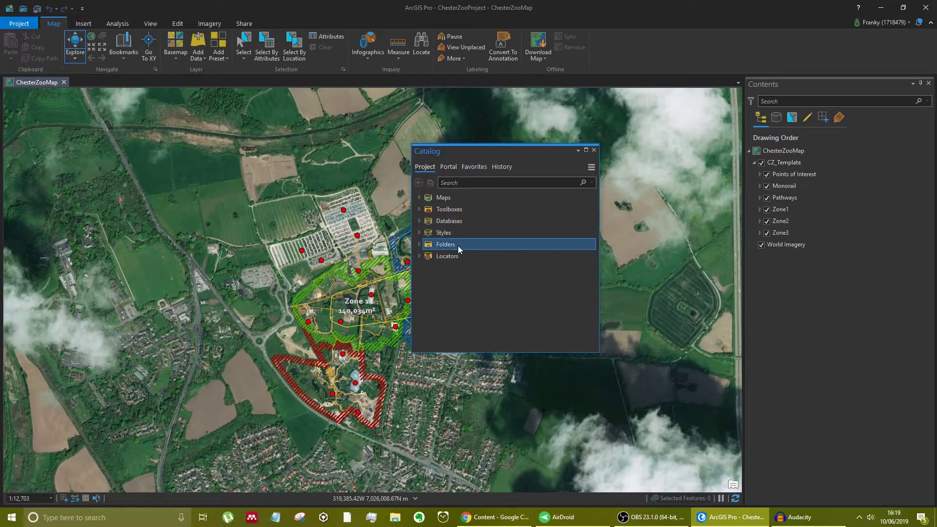
# - Look over the project's Folders category with its ChesterZooProject folder, and view the Add Folder Connection dialog without adding a connection
pyautogui.click(418, 244)
pyautogui.click(470, 256)
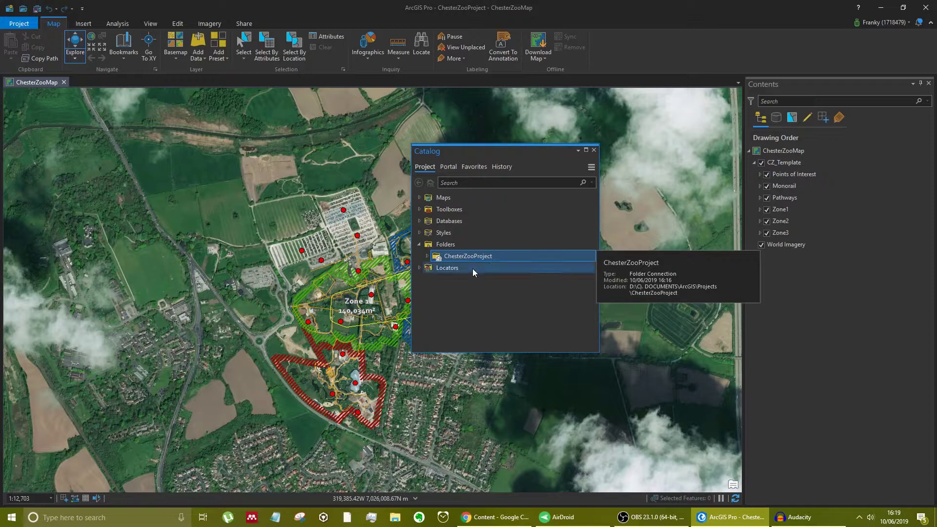
pyautogui.click(463, 245)
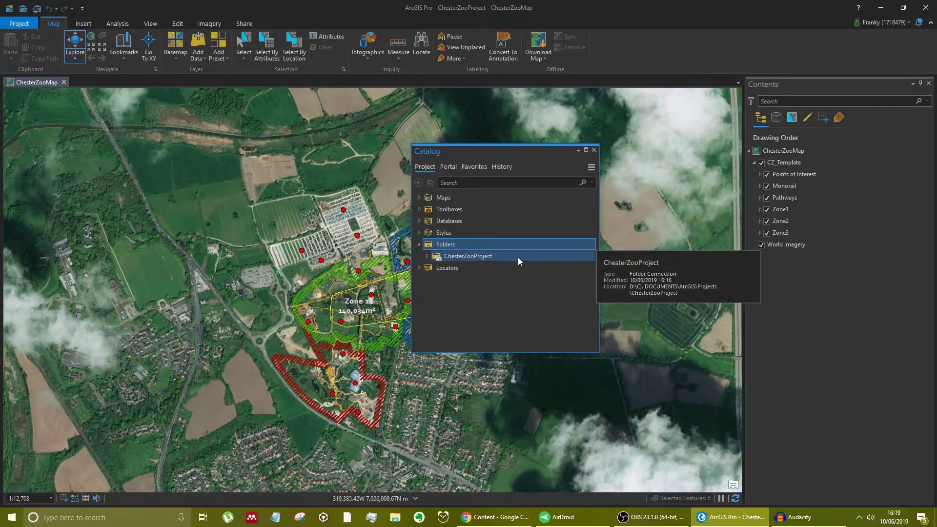
pyautogui.rightClick(441, 244)
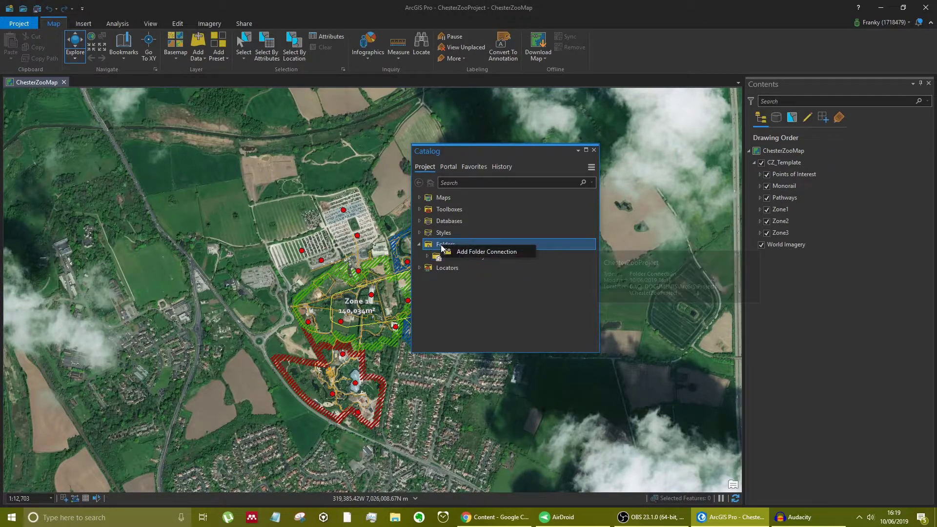
pyautogui.click(491, 252)
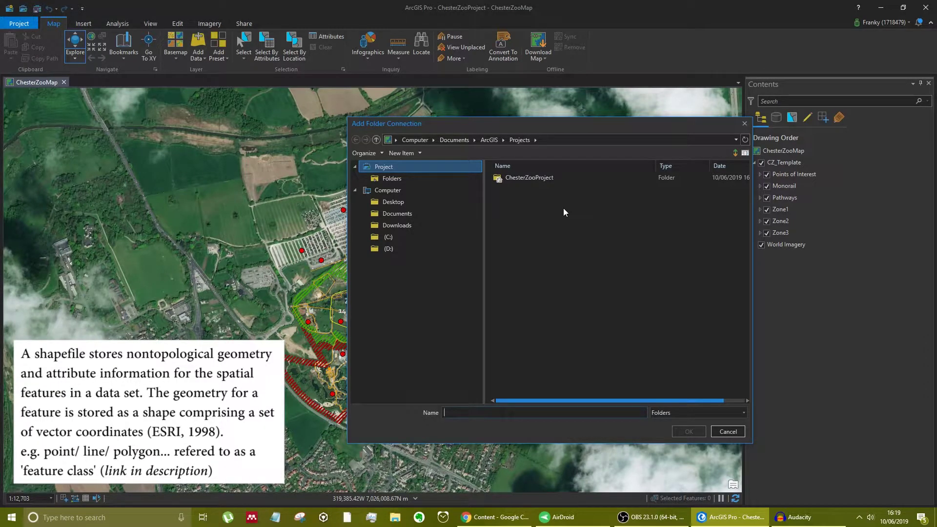
pyautogui.click(728, 431)
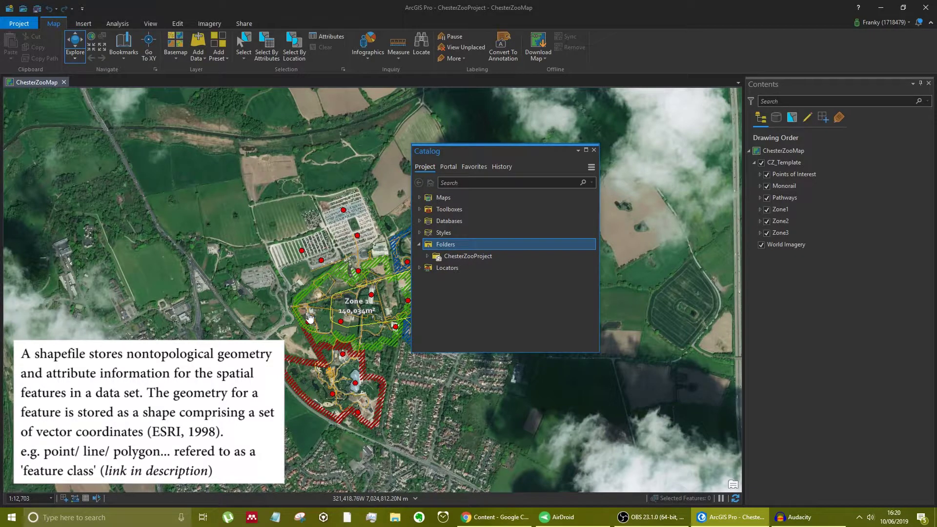
pyautogui.click(419, 245)
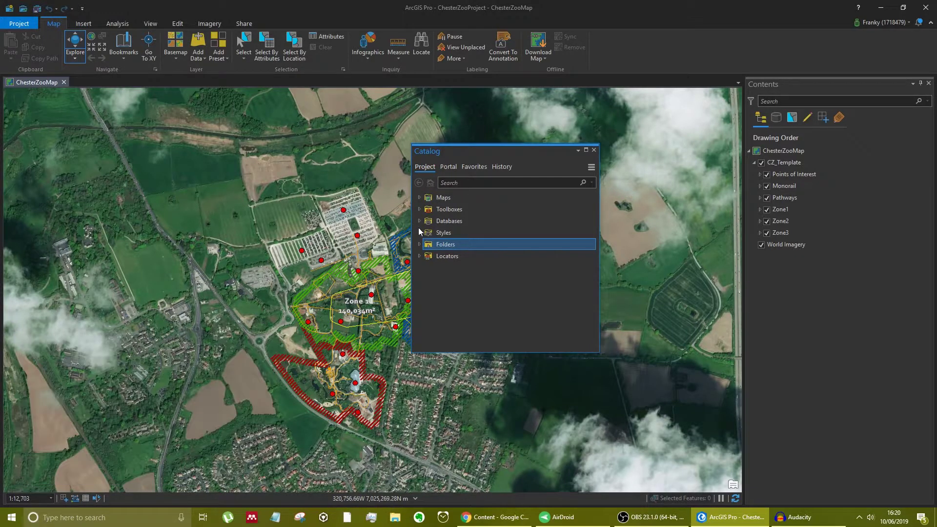
# - Expand the Databases and Folders categories of the project, and look over the editing tools before returning to the map tools
pyautogui.click(419, 221)
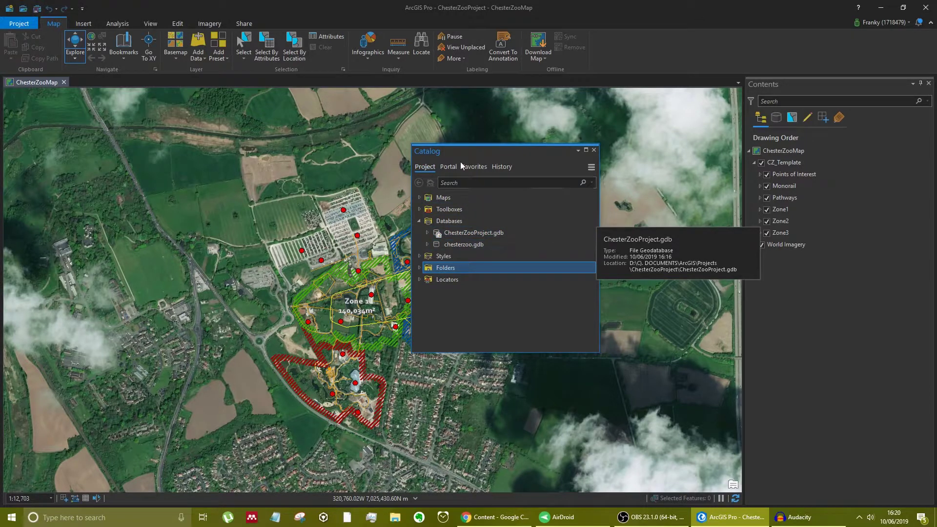
pyautogui.moveTo(477, 246)
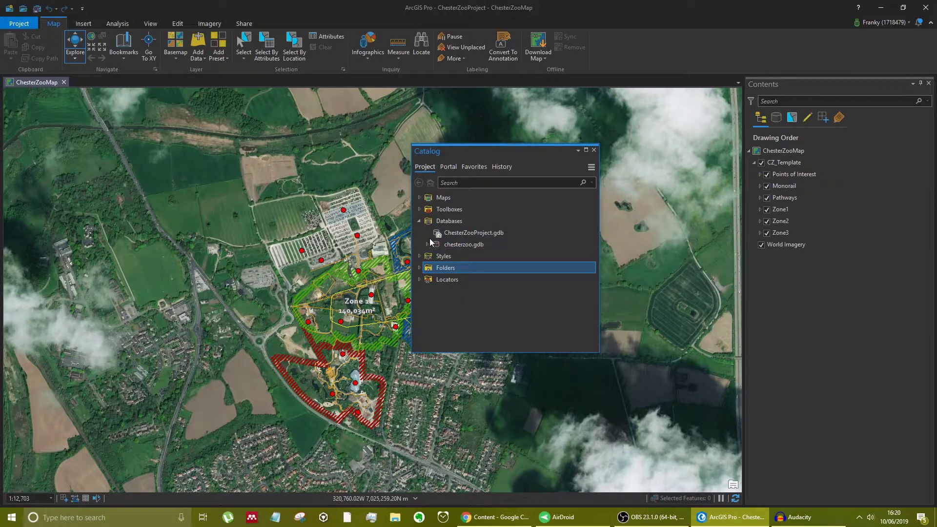
pyautogui.moveTo(436, 249)
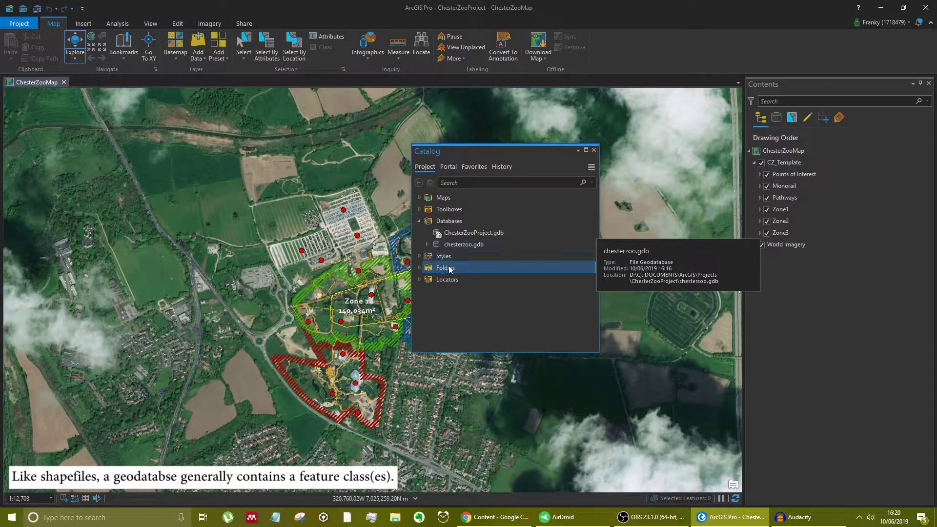
pyautogui.click(420, 268)
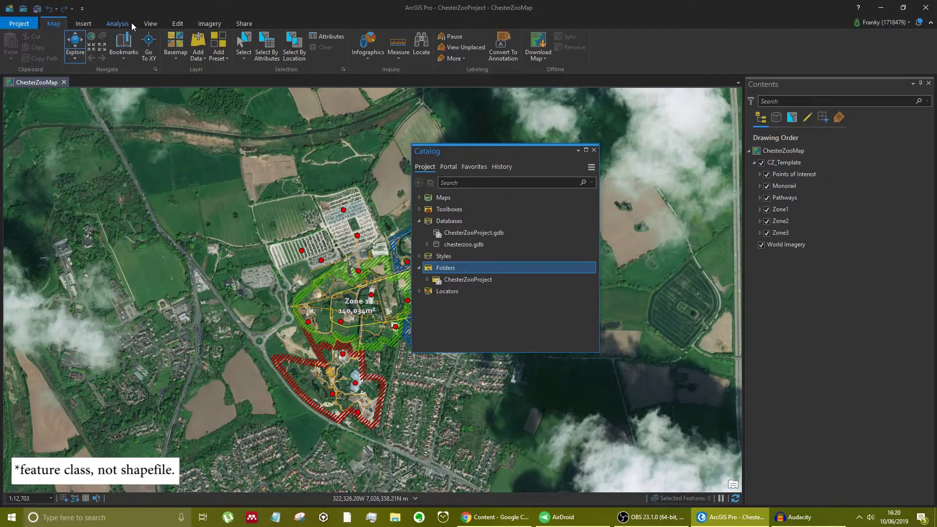
pyautogui.click(178, 26)
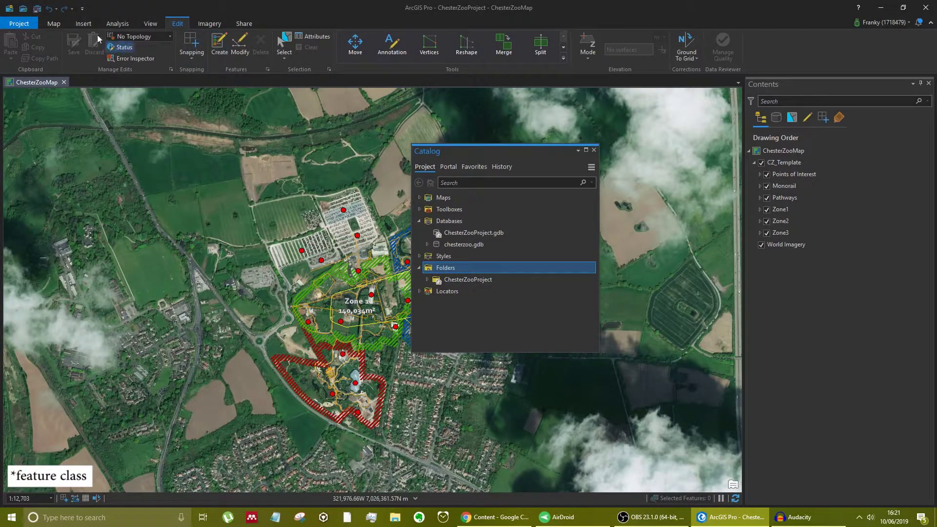
pyautogui.click(58, 24)
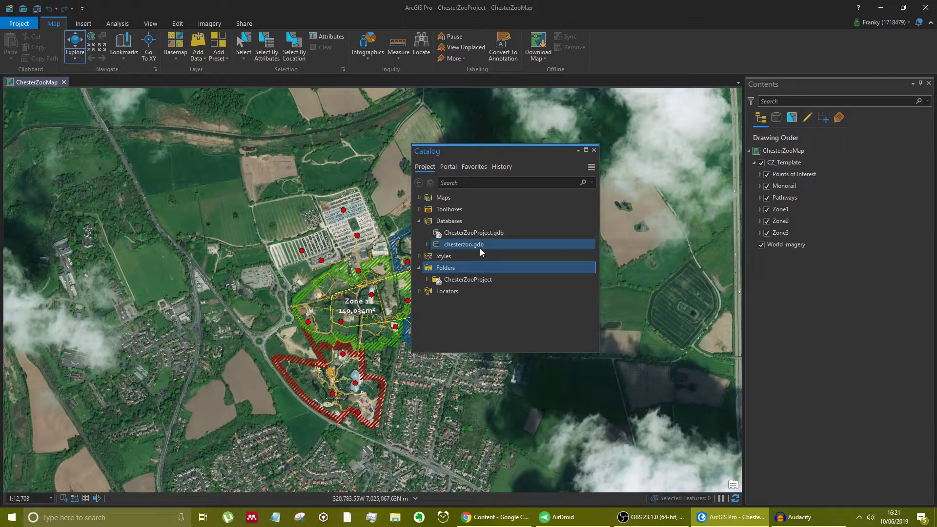
# - Expand chesterzoo.gdb and compare its feature classes with the corresponding Points of Interest, Monorail, Pathways and zone layers in the contents
pyautogui.click(427, 244)
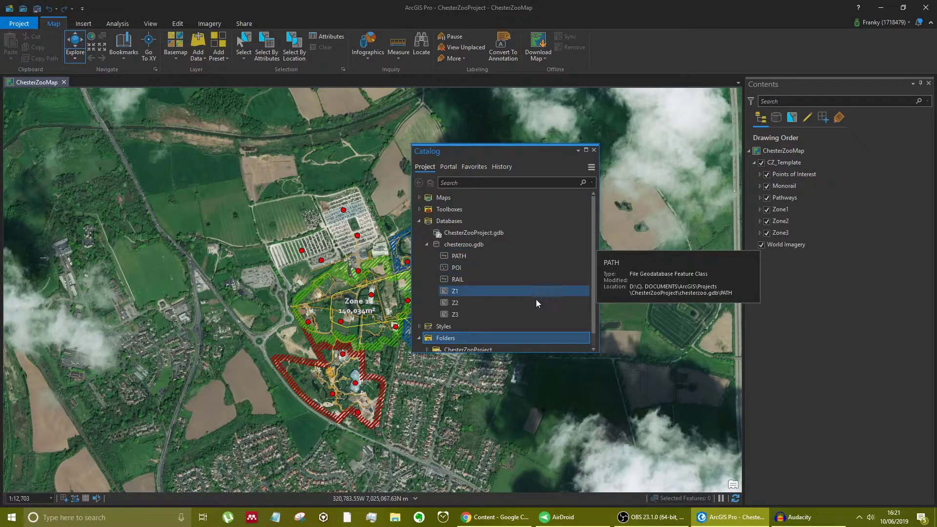
pyautogui.click(530, 311)
pyautogui.click(787, 154)
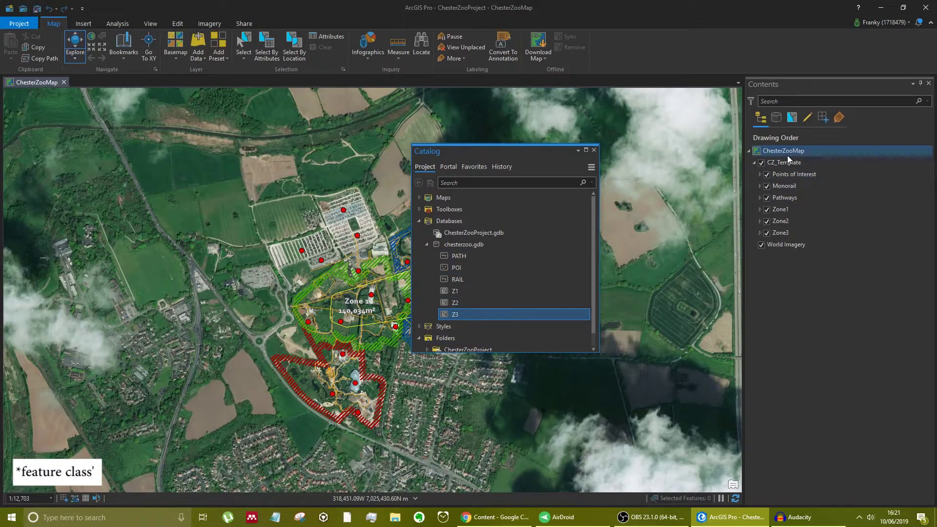
pyautogui.click(790, 174)
pyautogui.click(789, 187)
pyautogui.click(789, 198)
pyautogui.click(785, 222)
pyautogui.click(784, 235)
pyautogui.click(780, 209)
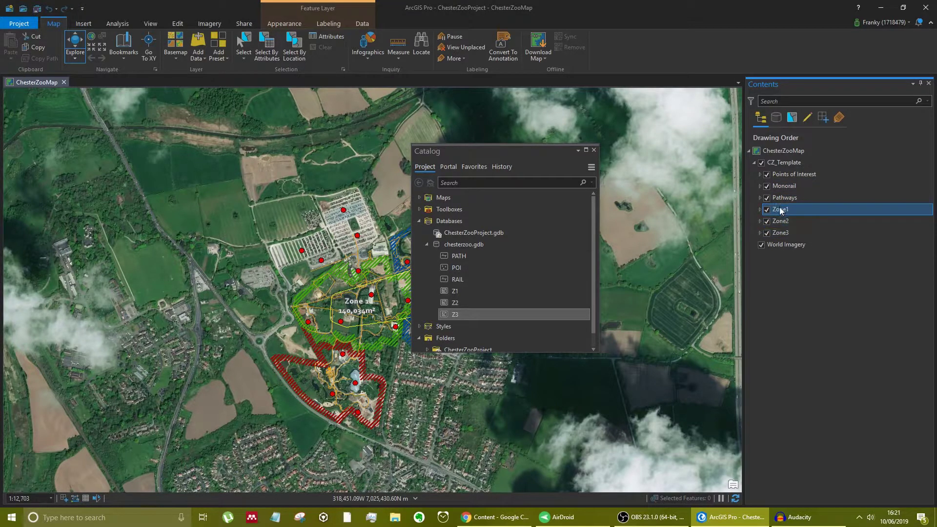
pyautogui.click(523, 268)
pyautogui.click(516, 256)
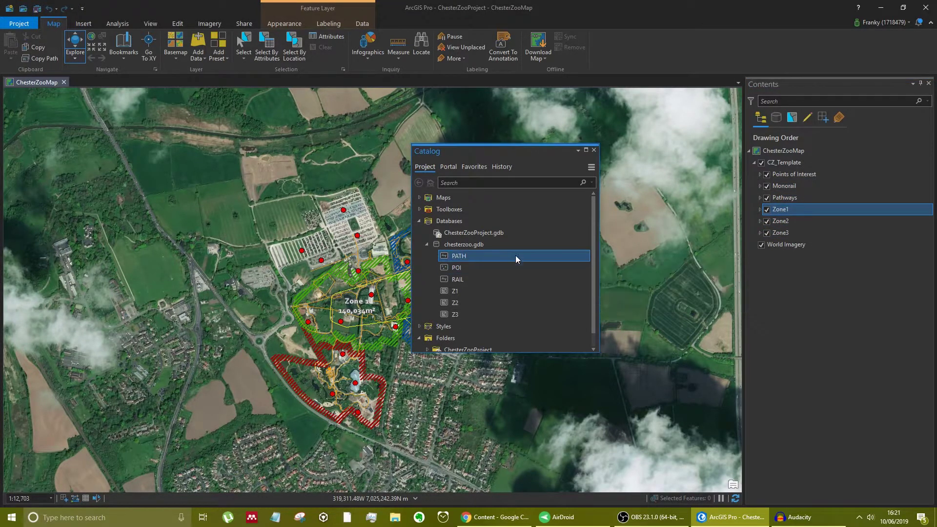
# - Collapse chesterzoo.gdb, dock the Catalog pane above the Contents pane, and list the map contents by data source
pyautogui.click(427, 245)
pyautogui.moveTo(543, 147); pyautogui.dragTo(844, 312)
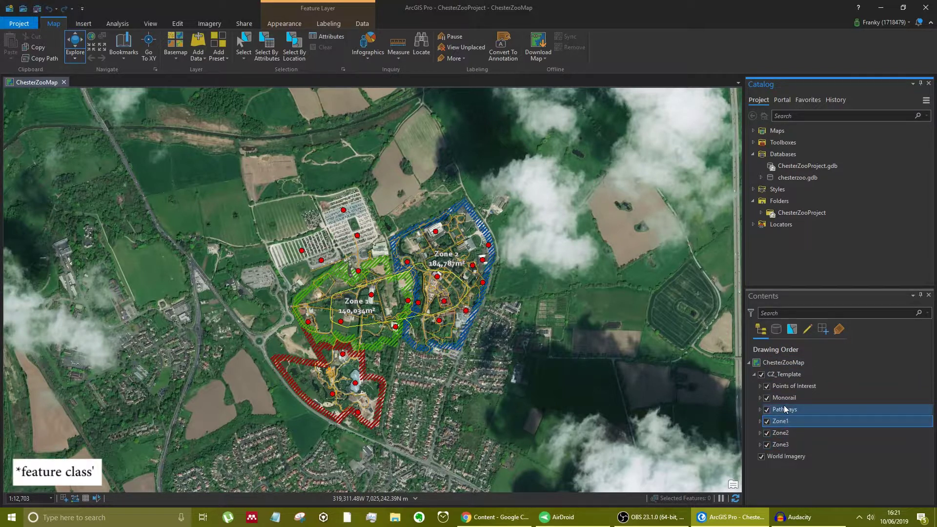
pyautogui.click(777, 330)
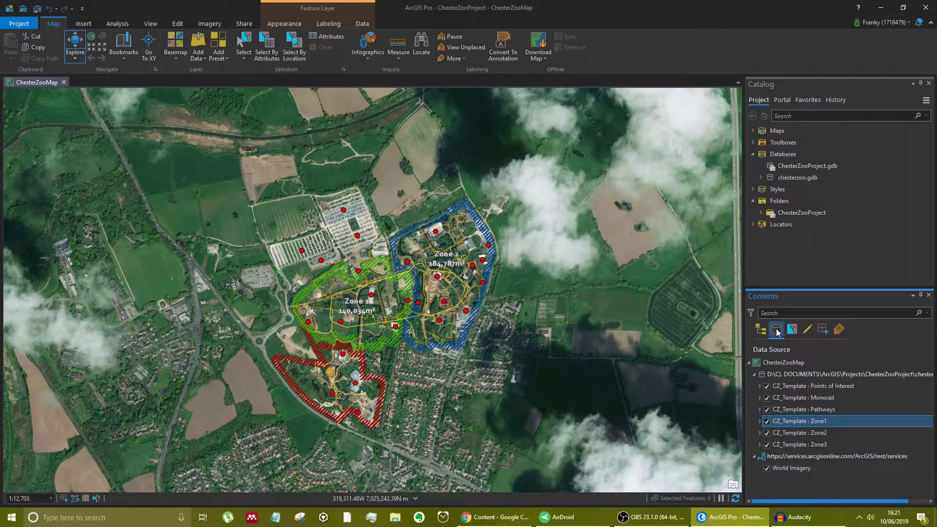
# - Select the online services source of the basemap, and switch its World Imagery layer off and back on
pyautogui.click(760, 457)
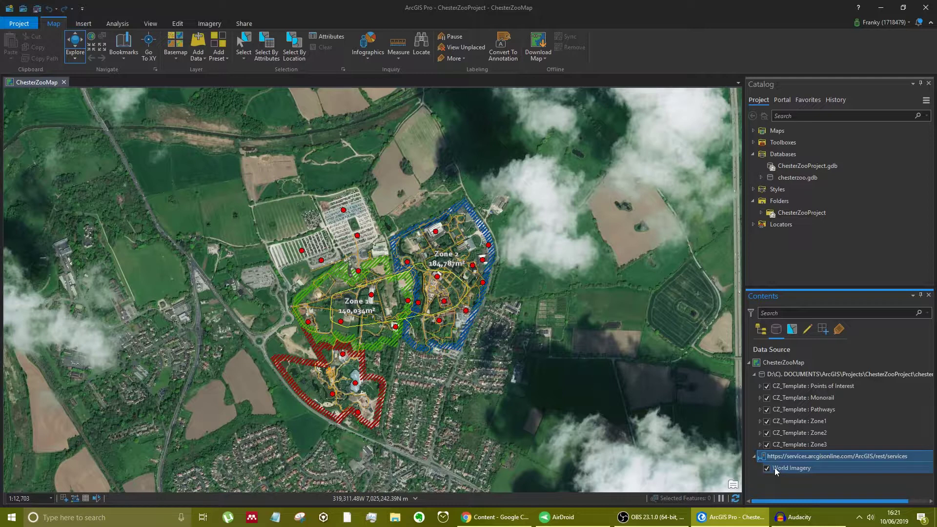
pyautogui.click(774, 467)
pyautogui.click(766, 469)
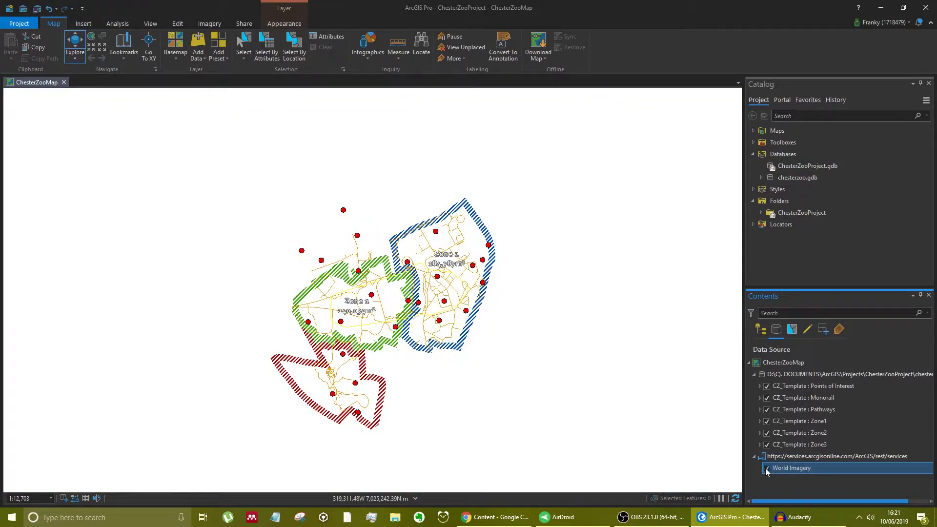
pyautogui.click(767, 468)
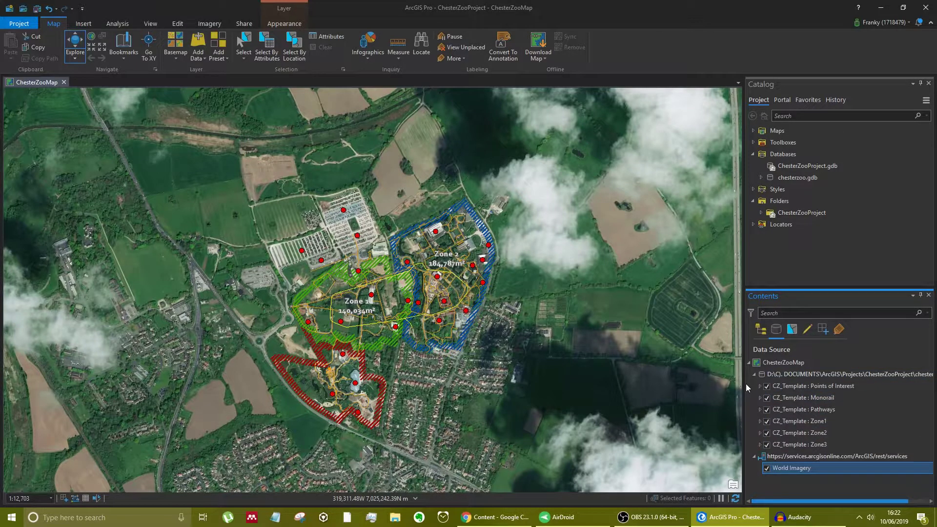
# - Widen the docked Catalog and Contents panes to show the full geodatabase path, and select the chesterzoo.gdb data source
pyautogui.moveTo(747, 381); pyautogui.dragTo(701, 386)
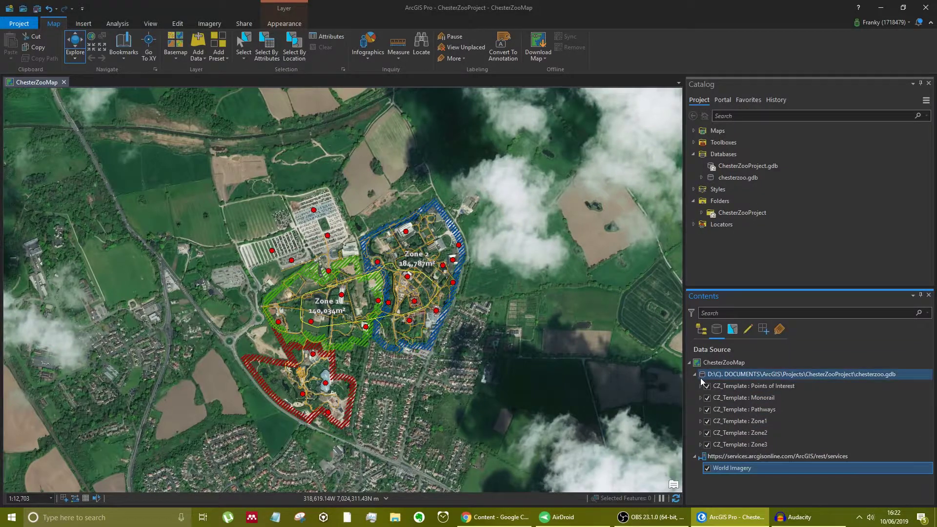
pyautogui.click(701, 376)
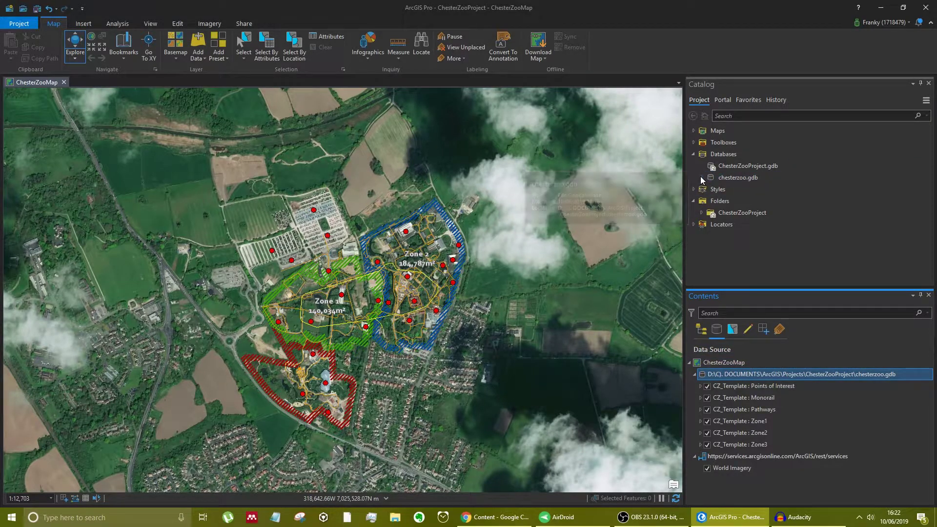
# - Collapse the Folders category, expand chesterzoo.gdb, and copy its POI feature class into ChesterZooProject.gdb
pyautogui.click(693, 202)
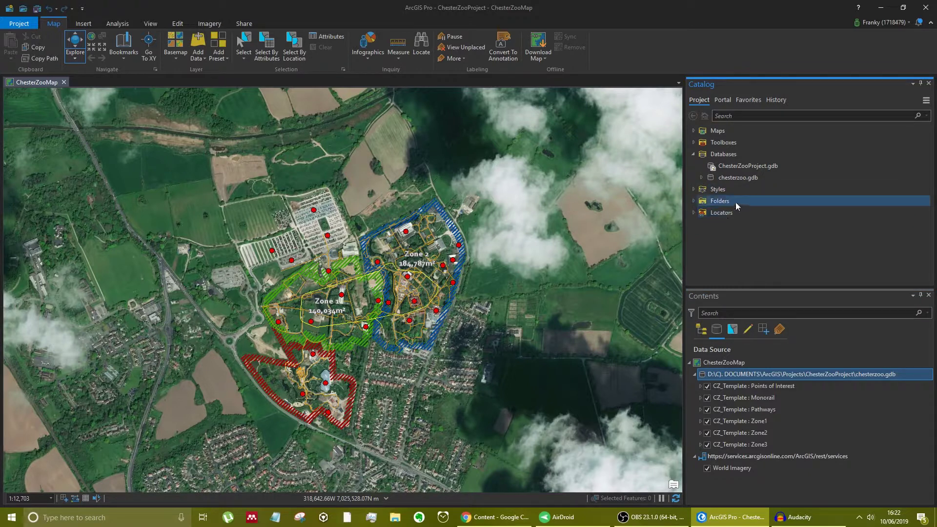
pyautogui.click(734, 156)
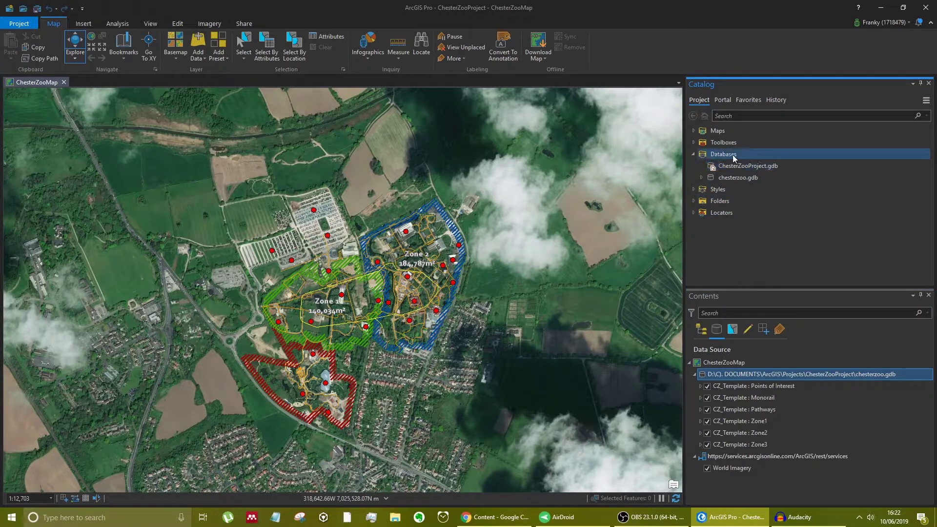
pyautogui.click(707, 177)
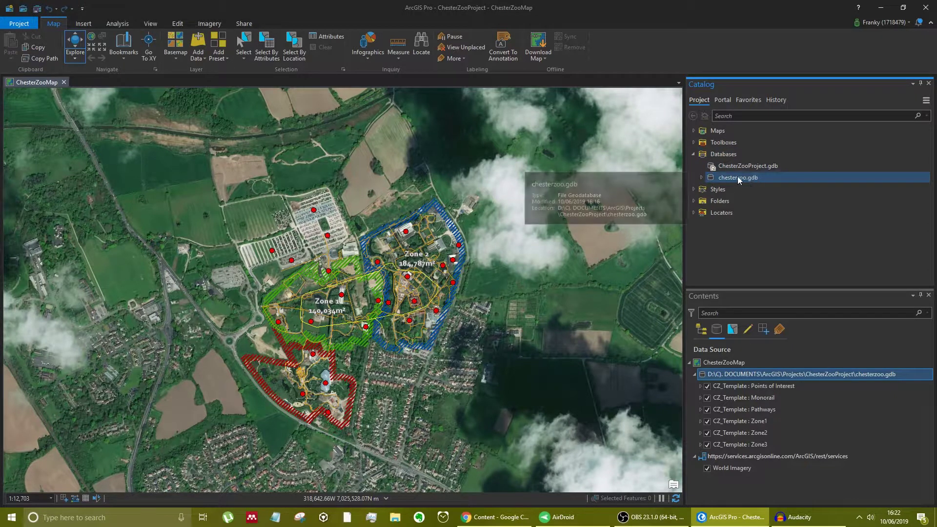
pyautogui.click(701, 178)
pyautogui.click(712, 179)
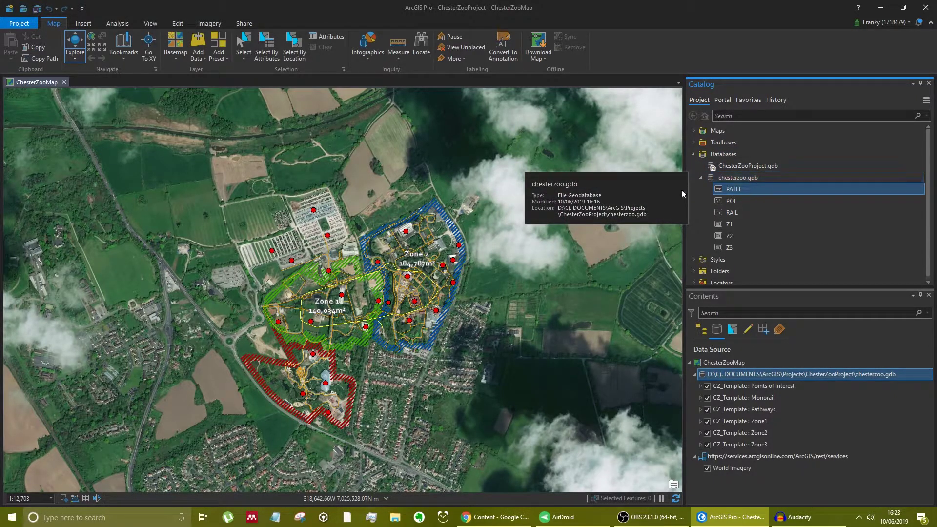
pyautogui.click(740, 201)
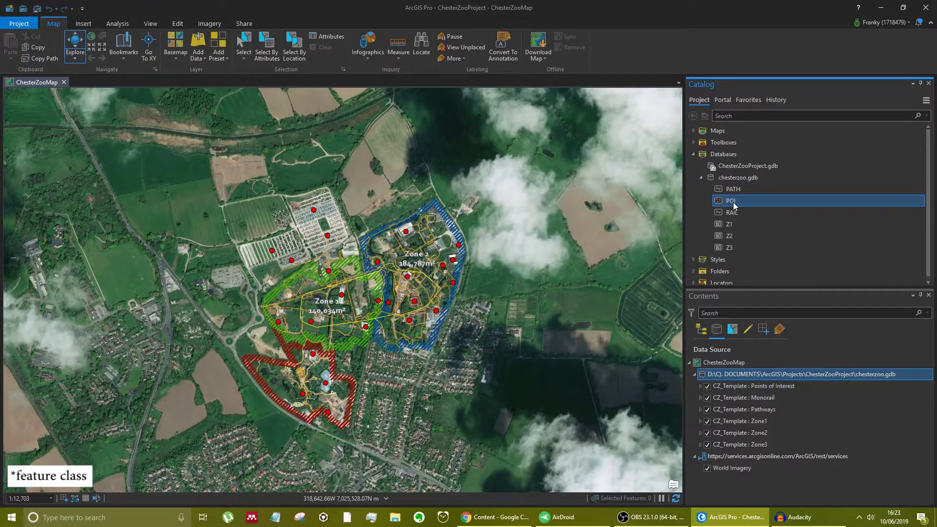
pyautogui.moveTo(733, 202); pyautogui.dragTo(742, 169)
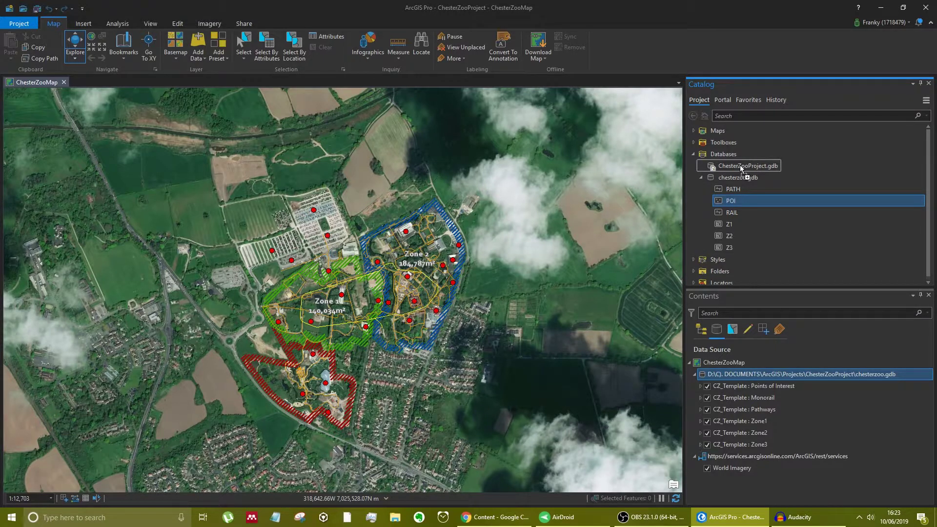
pyautogui.moveTo(740, 165); pyautogui.dragTo(740, 165)
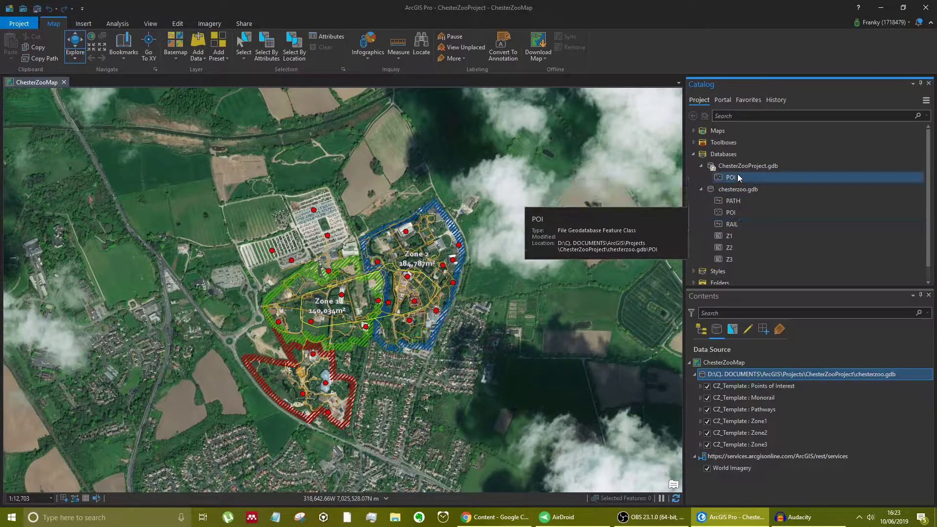
# - Permanently delete the original POI feature class from chesterzoo.gdb, and list the map contents by drawing order
pyautogui.click(735, 214)
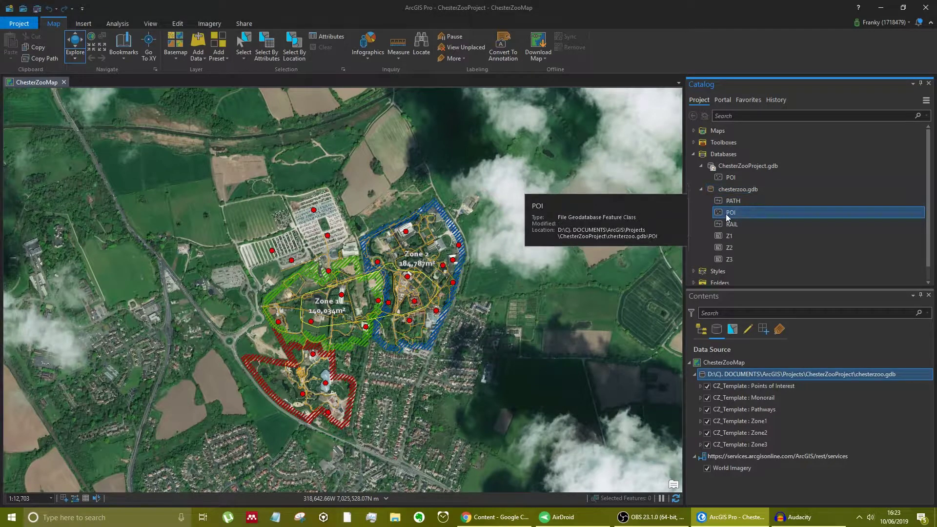
pyautogui.rightClick(726, 214)
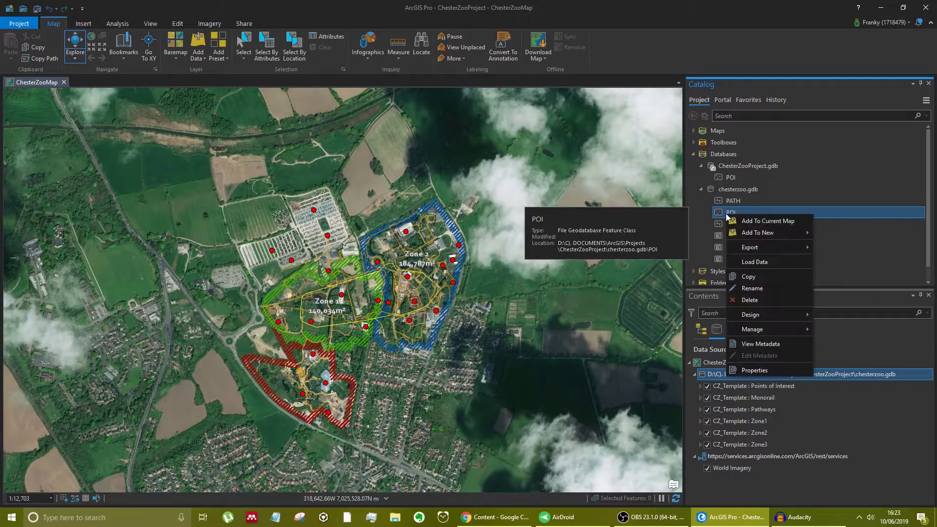
pyautogui.click(750, 300)
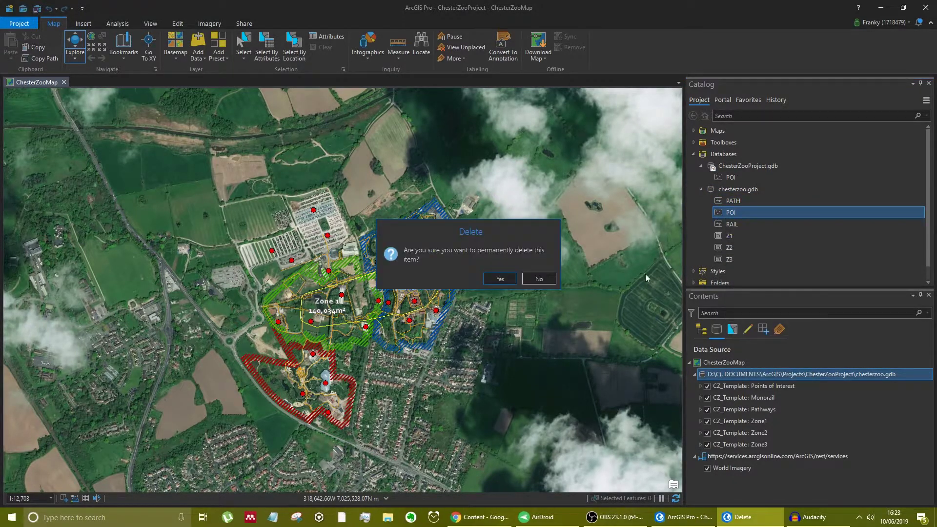
pyautogui.click(511, 283)
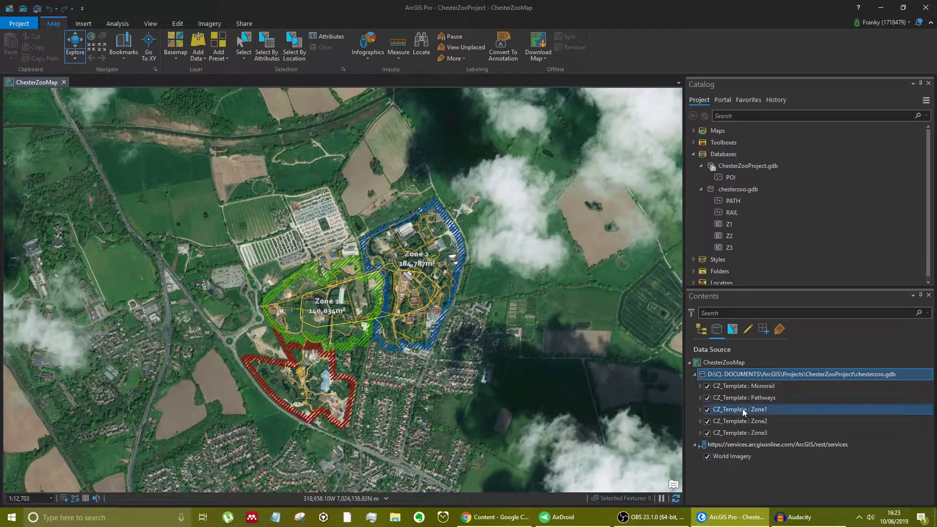
pyautogui.click(701, 330)
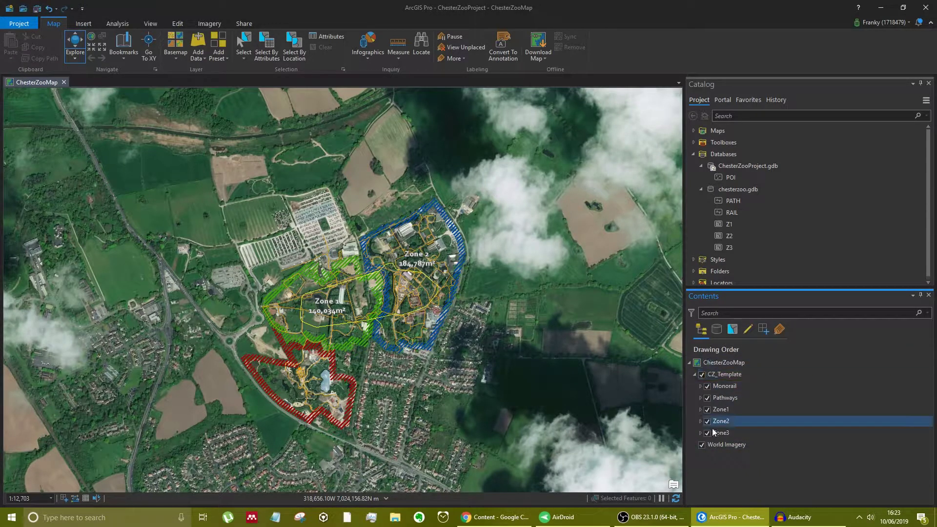
# - List the map contents by data source, and add the POI feature class from ChesterZooProject.gdb to the map
pyautogui.click(716, 333)
pyautogui.click(716, 373)
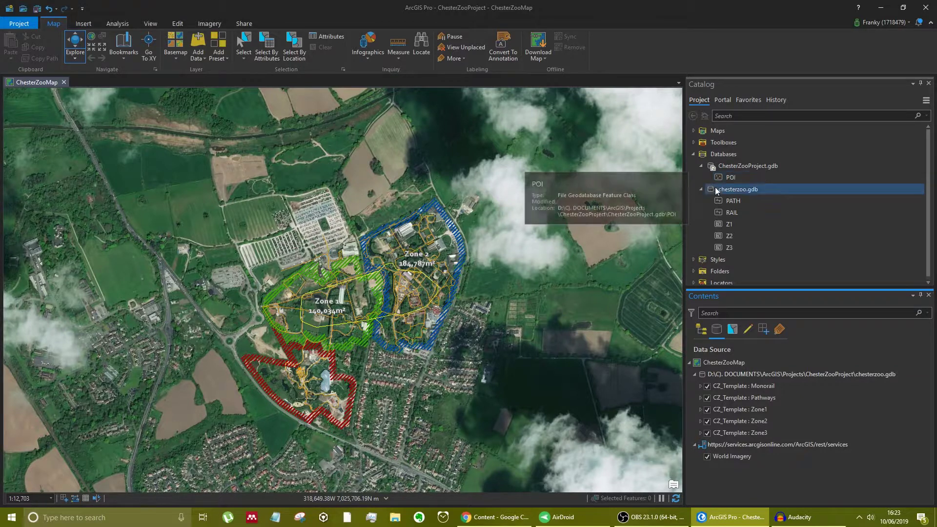
pyautogui.moveTo(736, 174); pyautogui.dragTo(484, 228)
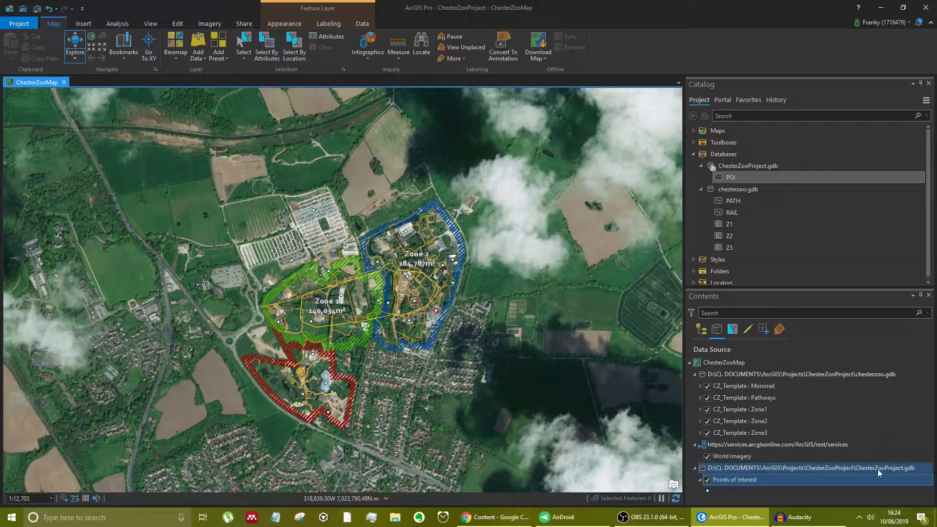
# - Compare the chesterzoo.gdb and ChesterZooProject.gdb source paths, and match the Points of Interest layer to its POI feature class
pyautogui.click(772, 374)
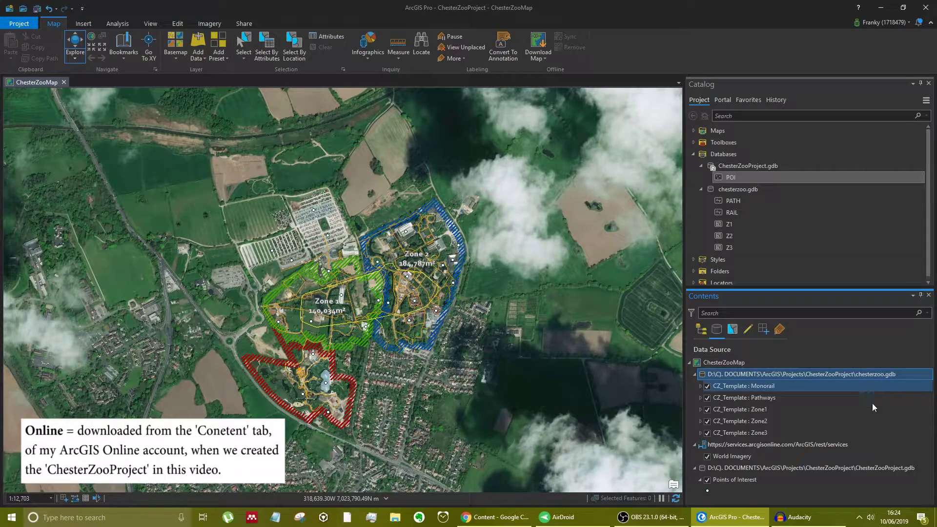
pyautogui.click(886, 468)
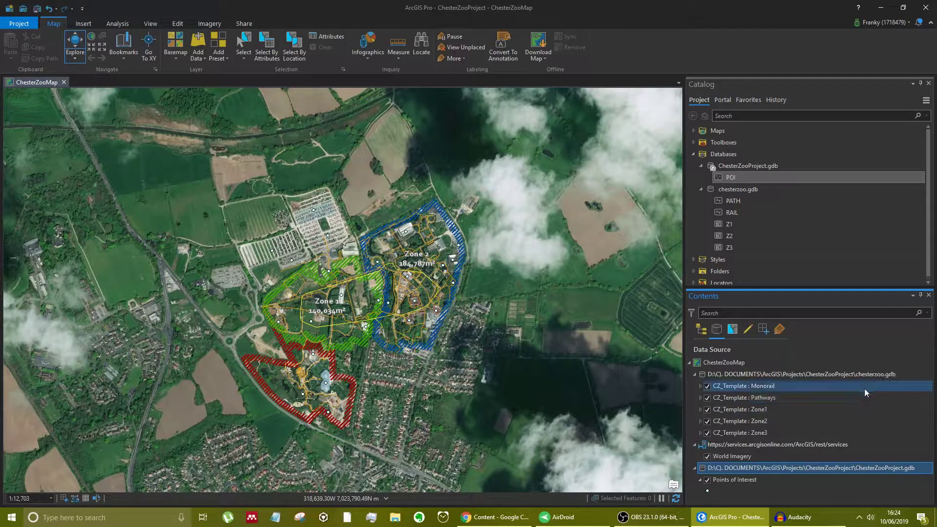
pyautogui.click(739, 483)
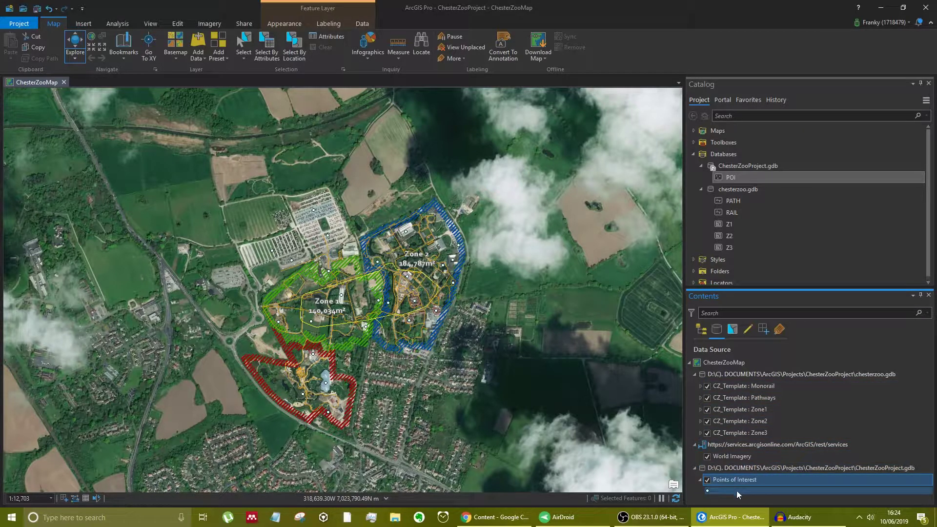
pyautogui.click(727, 177)
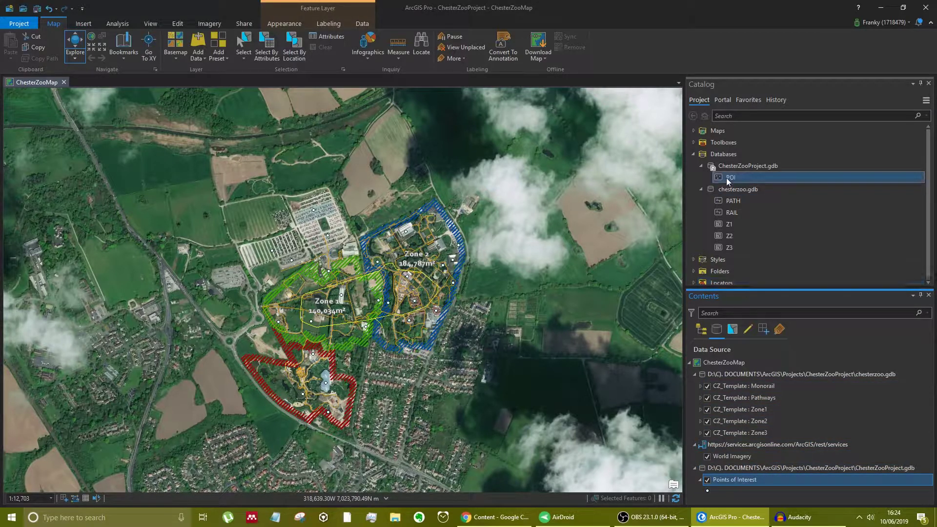
# - Collapse chesterzoo.gdb, ChesterZooProject.gdb and the Databases category that contains them
pyautogui.click(701, 189)
pyautogui.click(701, 166)
pyautogui.click(693, 154)
pyautogui.click(705, 190)
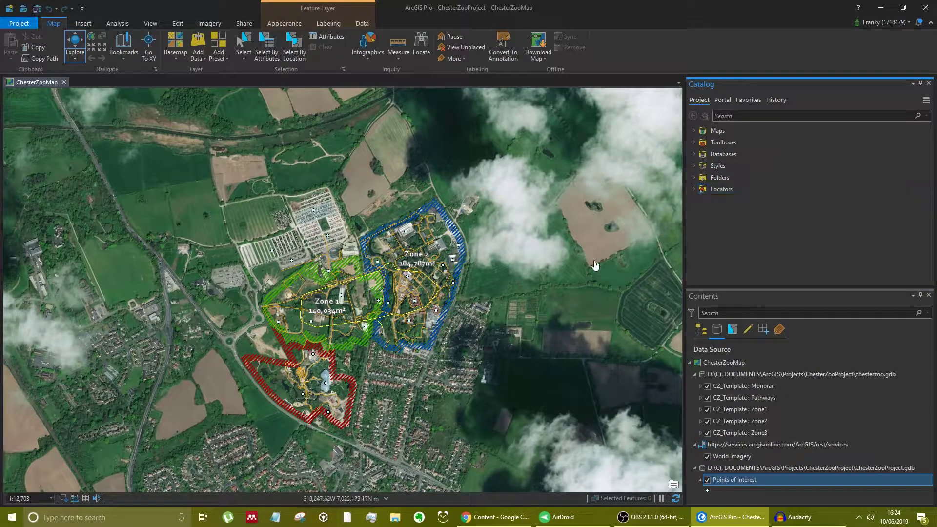
# - List the map contents by drawing order, and collapse and expand the CZ_Template group to compare it with Points of Interest
pyautogui.click(693, 470)
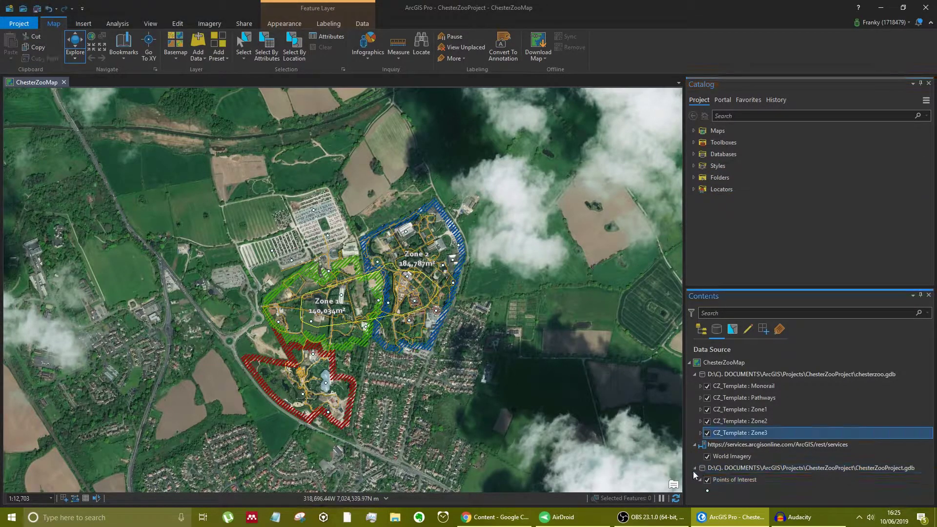
pyautogui.click(702, 330)
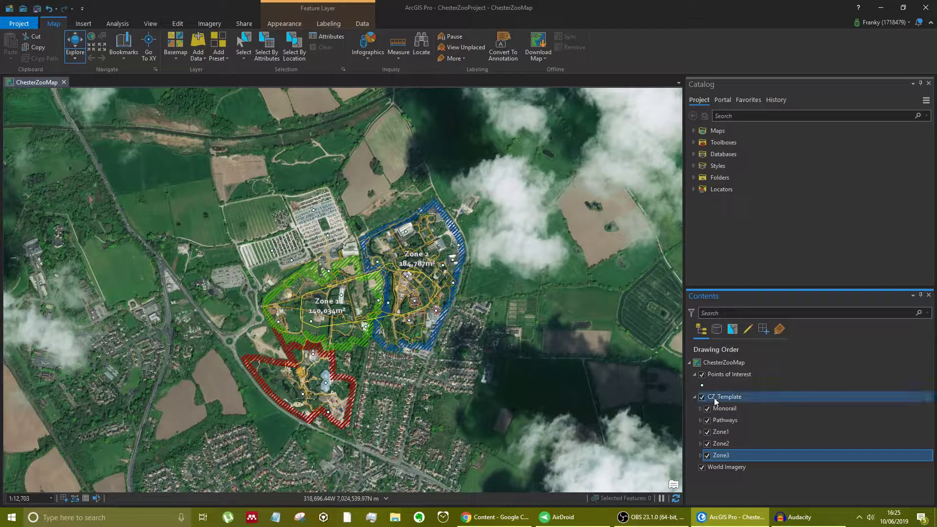
pyautogui.click(693, 397)
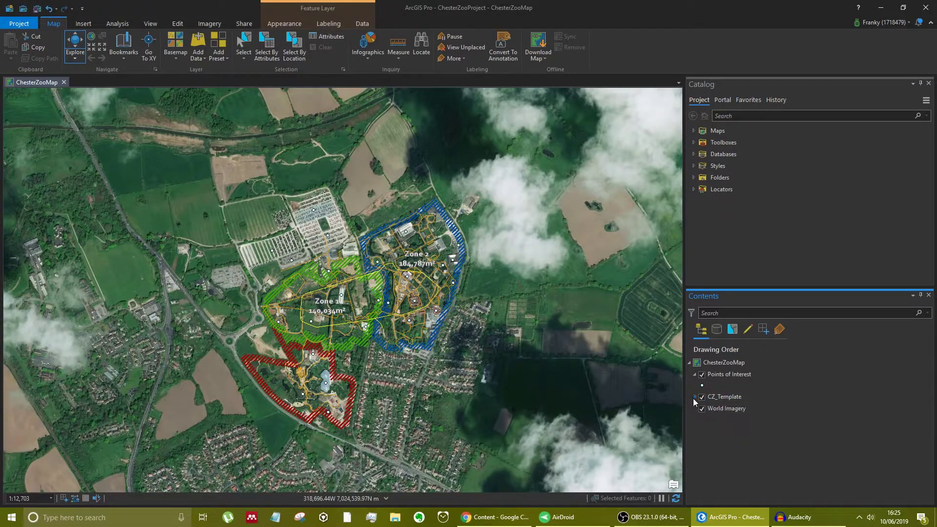
pyautogui.click(695, 398)
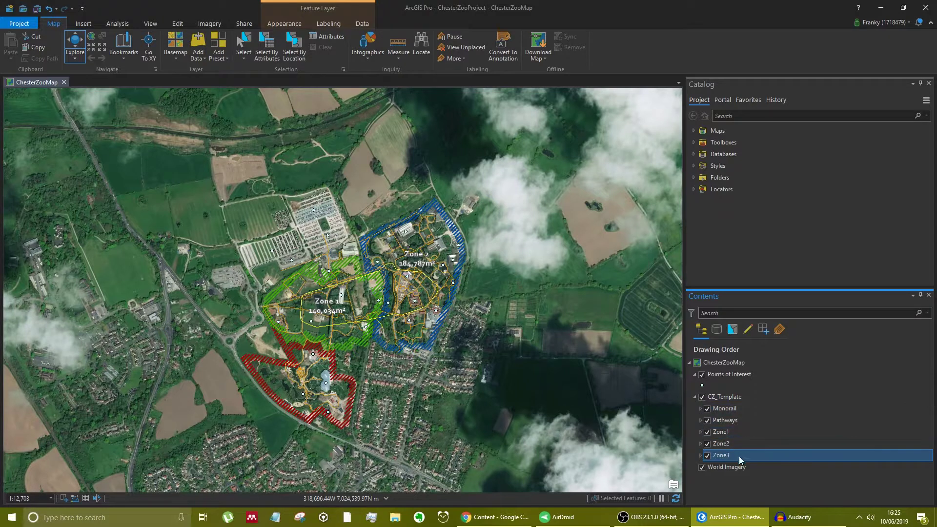
pyautogui.click(696, 397)
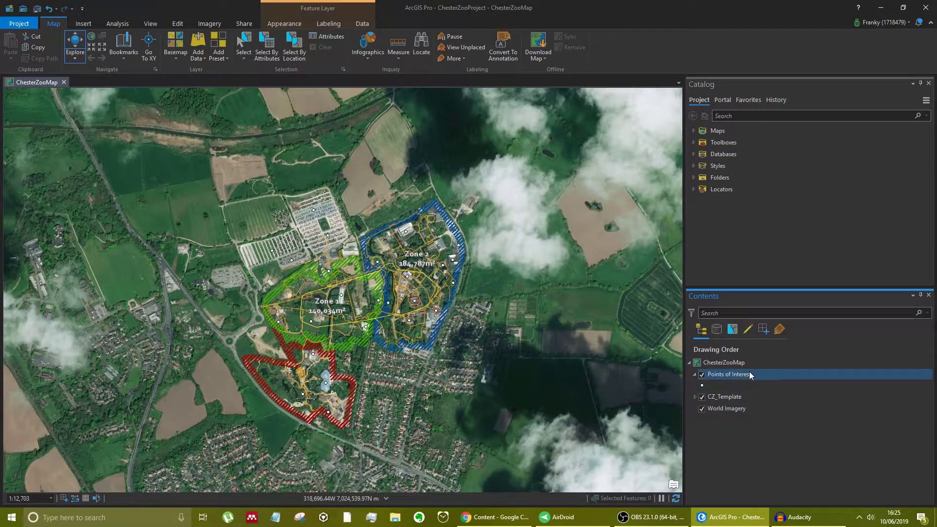
pyautogui.click(694, 397)
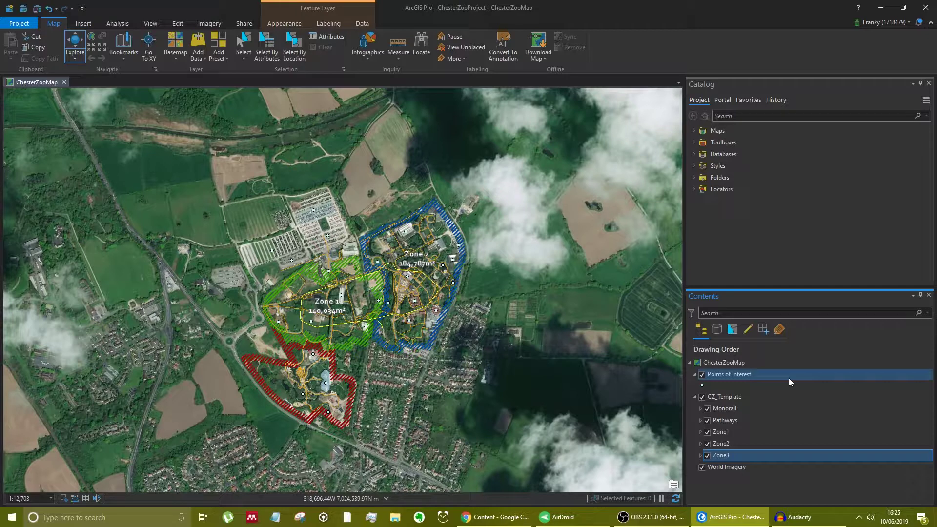
# - Expand chesterzoo.gdb under Databases, and check the contents of the ChesterZooProject folder before collapsing the Folders category again
pyautogui.click(692, 154)
pyautogui.click(702, 177)
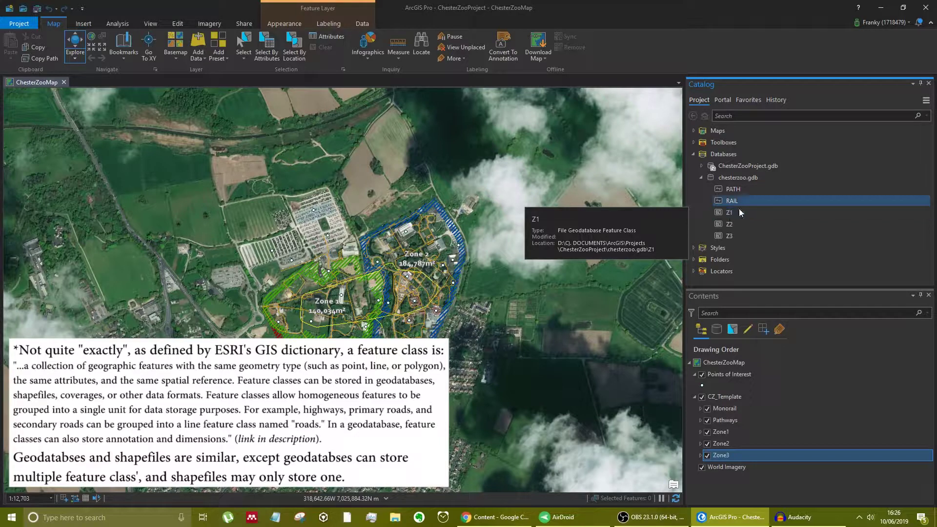
pyautogui.click(694, 259)
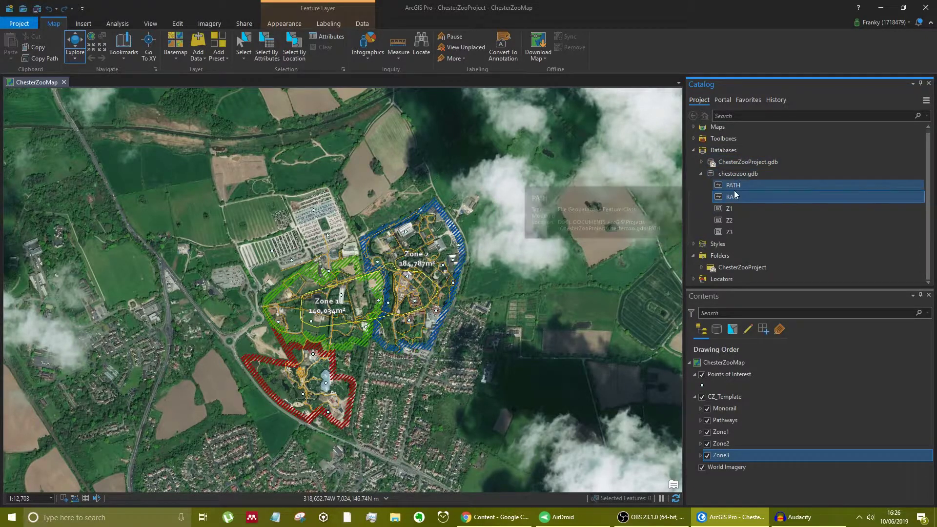
pyautogui.click(738, 258)
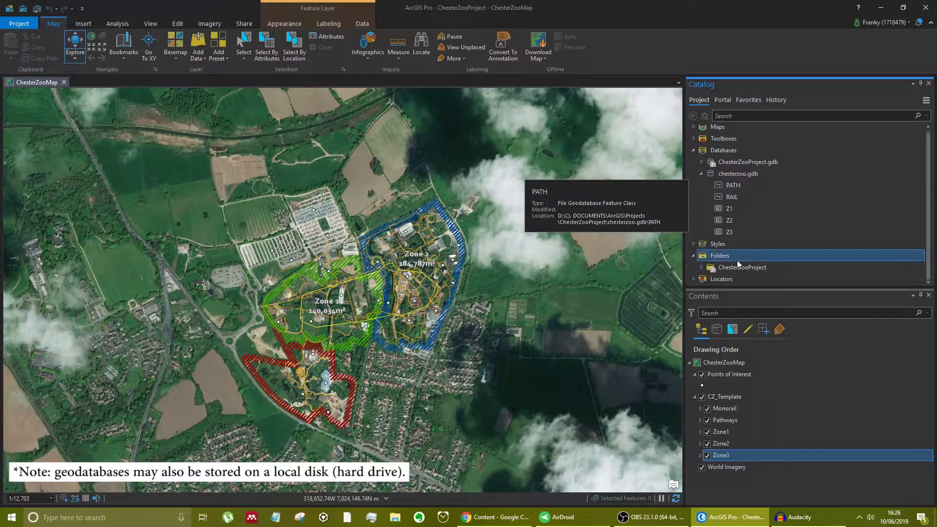
pyautogui.click(701, 269)
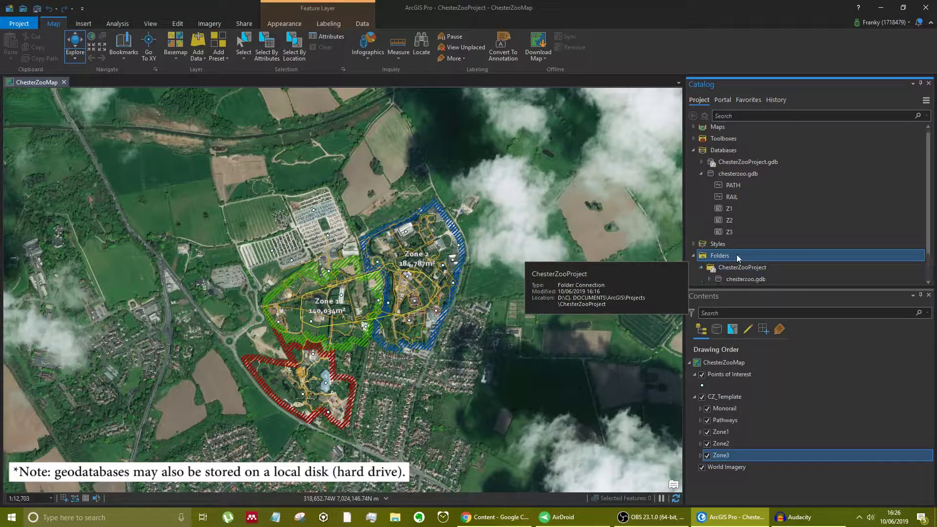
pyautogui.click(754, 244)
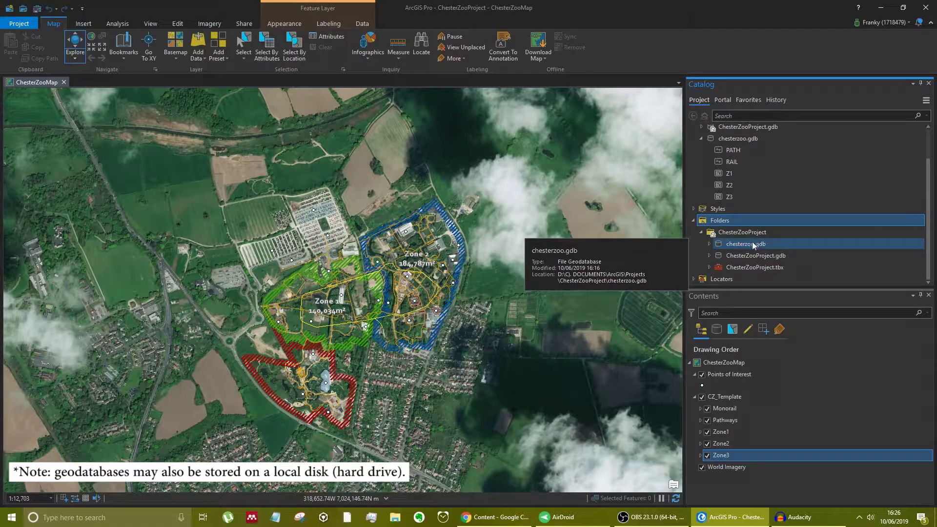
pyautogui.click(701, 233)
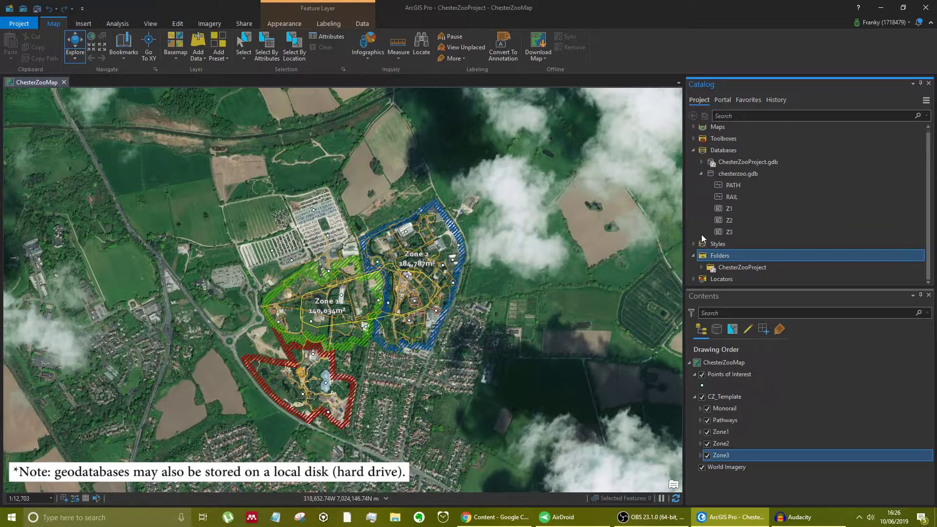
pyautogui.click(693, 255)
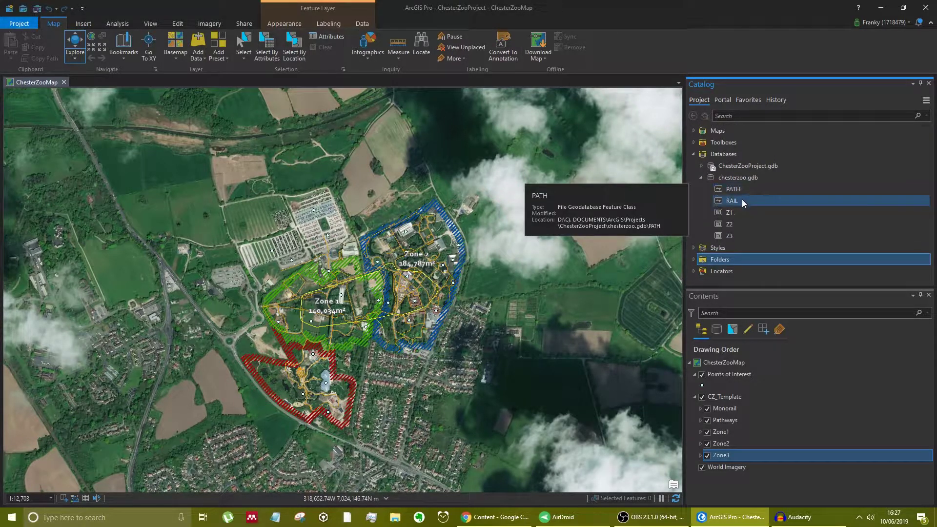
# - Collapse the CZ_Template group, and zoom the map to 1:5,203 around the car parks north of Zone 1
pyautogui.click(695, 397)
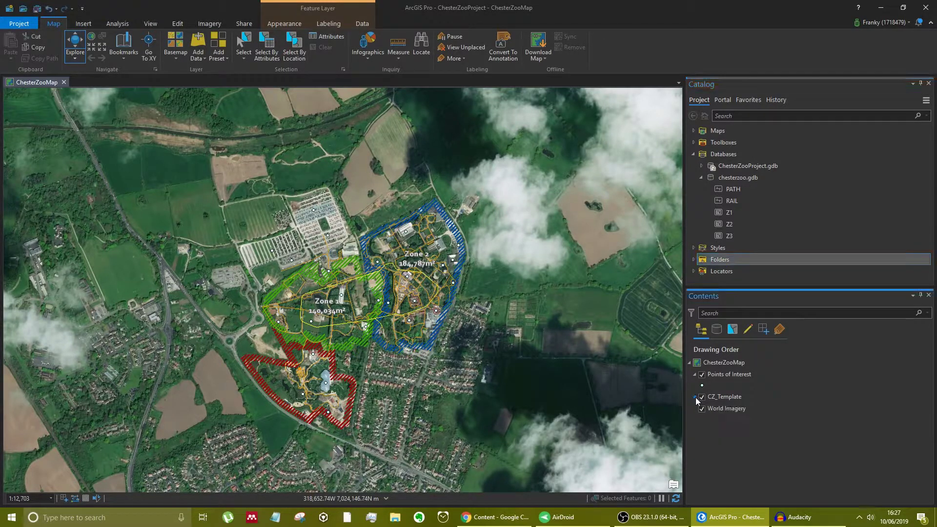
pyautogui.scroll(3, 294, 358)
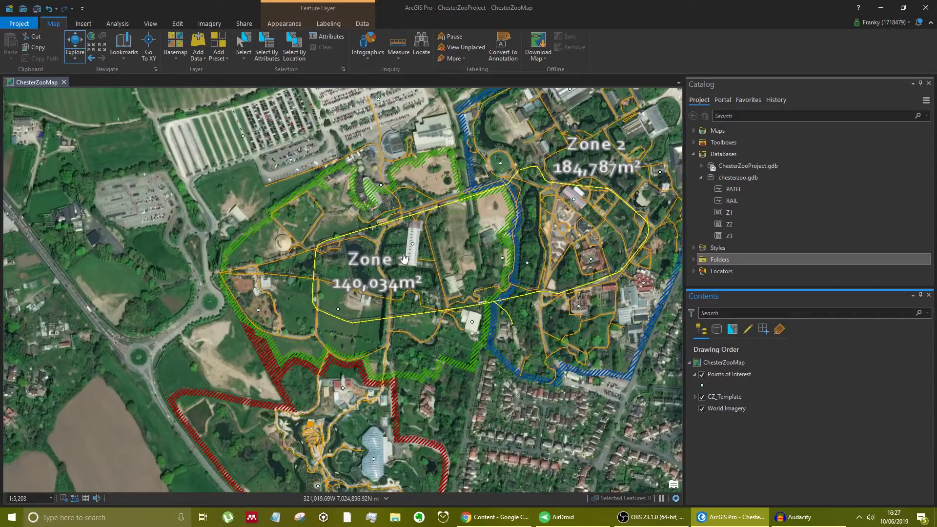
pyautogui.moveTo(400, 259); pyautogui.dragTo(462, 418)
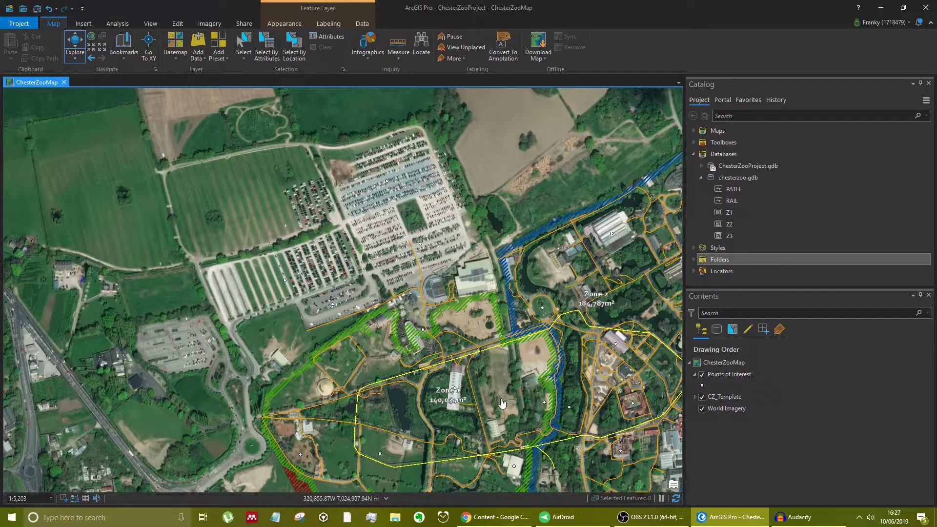
# - Collapse the symbol legend of the Points of Interest layer, and open the layer's attribute table
pyautogui.click(717, 377)
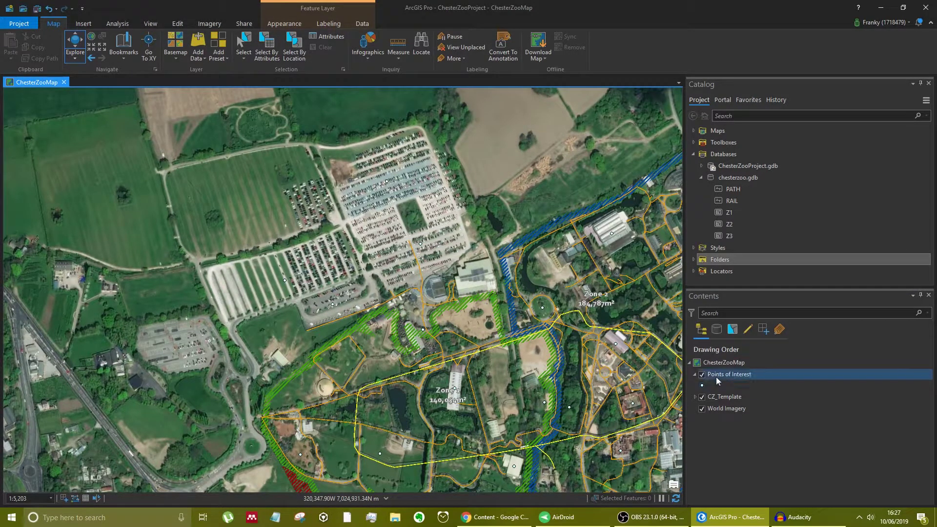
pyautogui.click(718, 385)
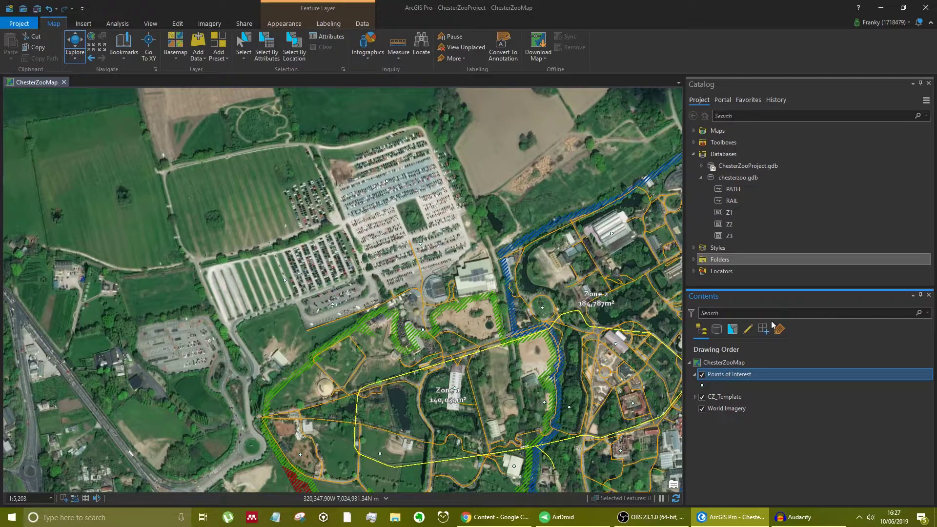
pyautogui.click(695, 375)
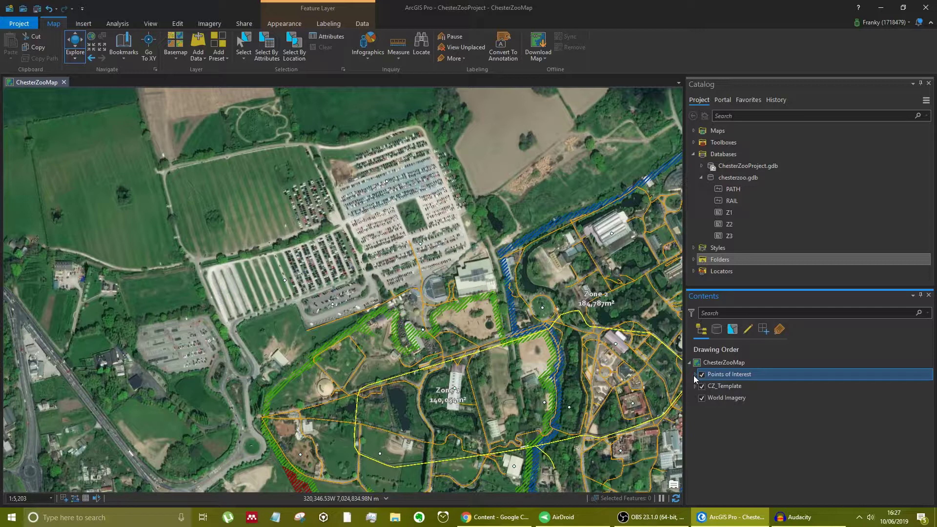
pyautogui.rightClick(720, 377)
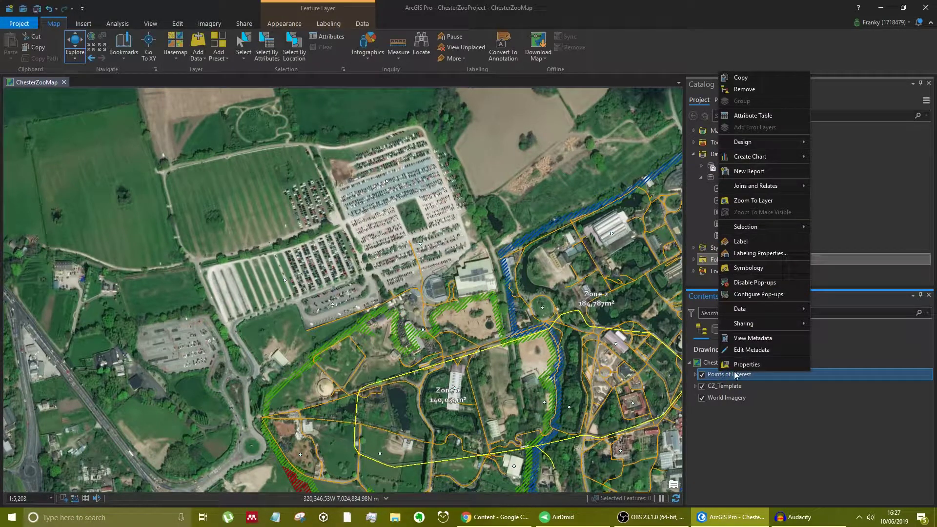
pyautogui.click(789, 118)
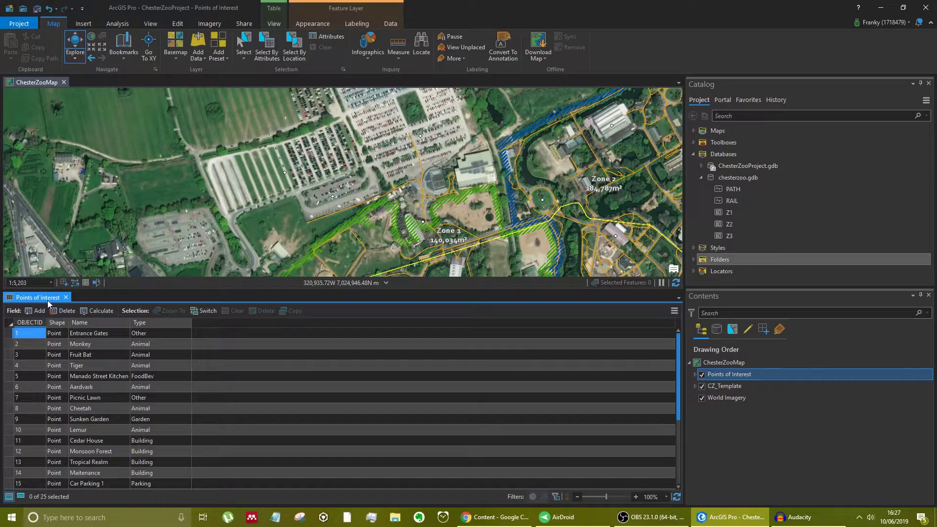
# - Try docking the Points of Interest table beside the map and back below it, and close the table
pyautogui.moveTo(54, 297); pyautogui.dragTo(344, 273)
pyautogui.moveTo(51, 82); pyautogui.dragTo(326, 387)
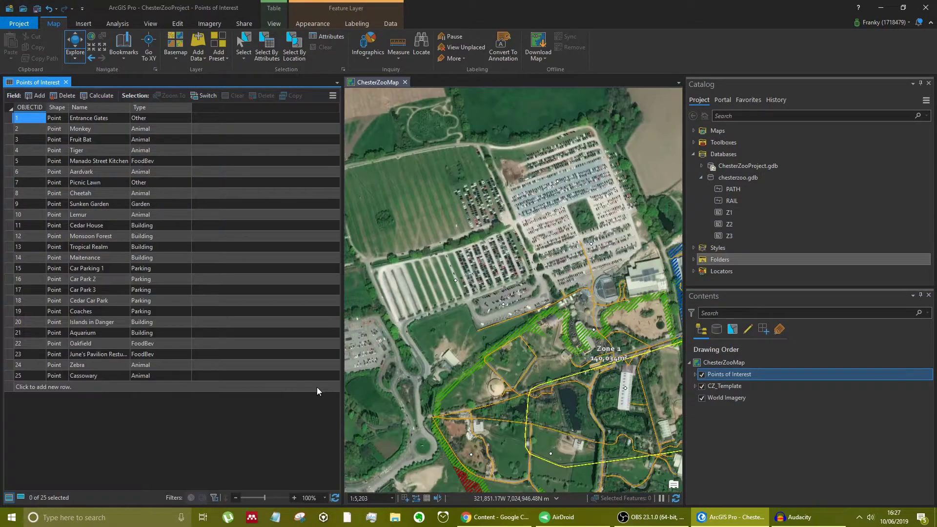
pyautogui.moveTo(21, 87); pyautogui.dragTo(514, 312)
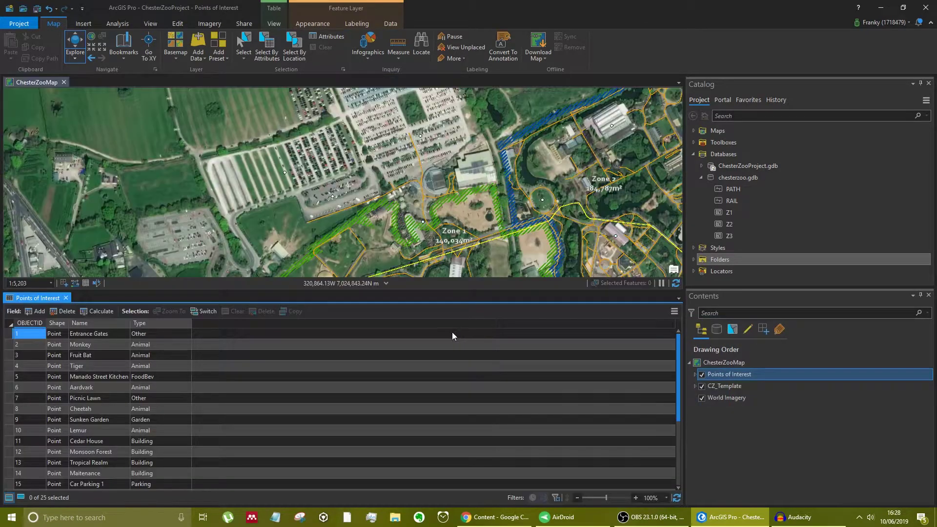
pyautogui.click(66, 297)
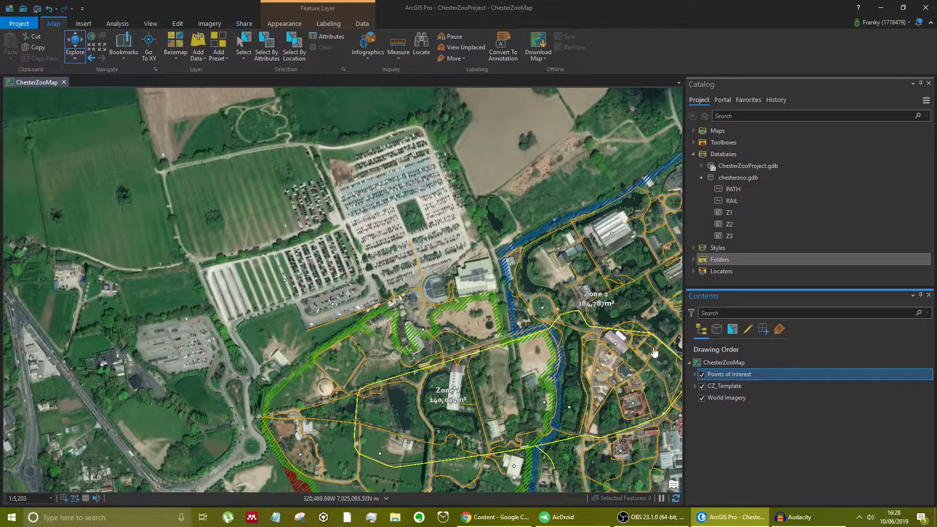
# - Select ChesterZooMap followed by the Points of Interest layer, and reopen the layer's attribute table below the map
pyautogui.click(731, 363)
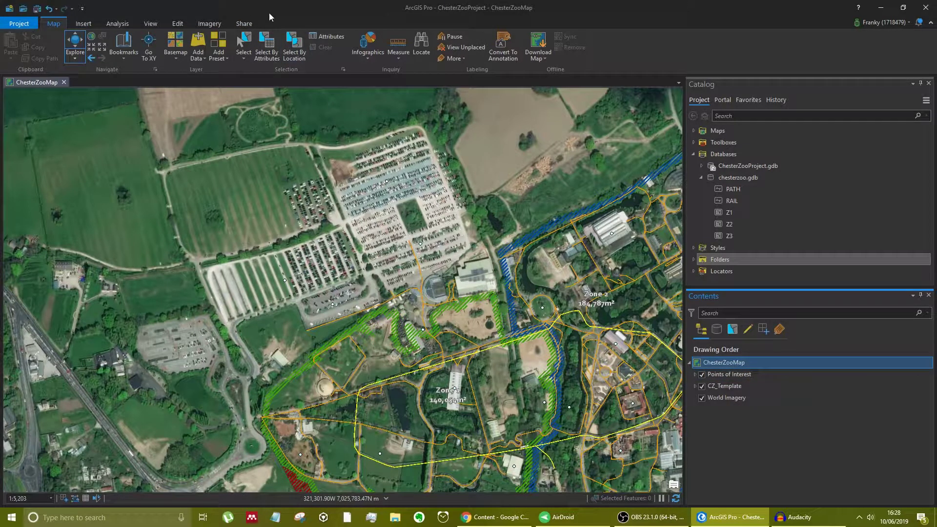
pyautogui.click(736, 377)
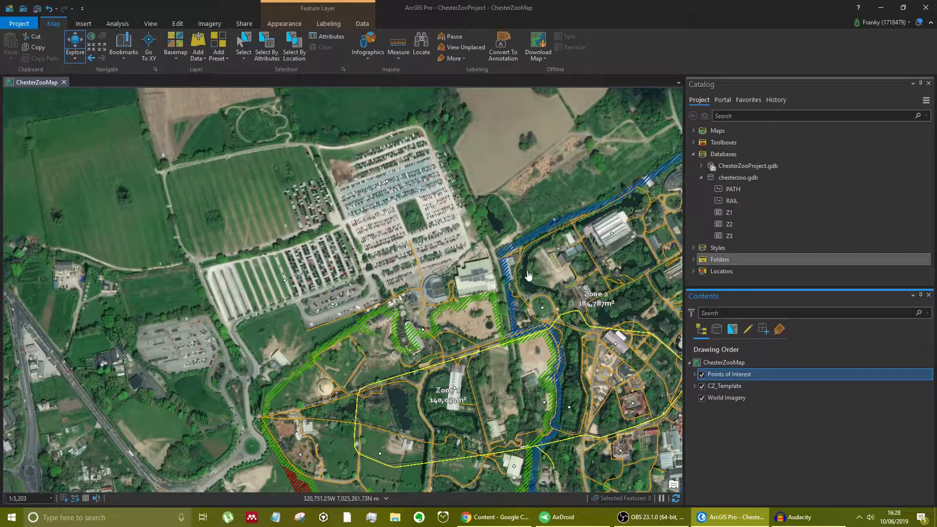
pyautogui.click(361, 24)
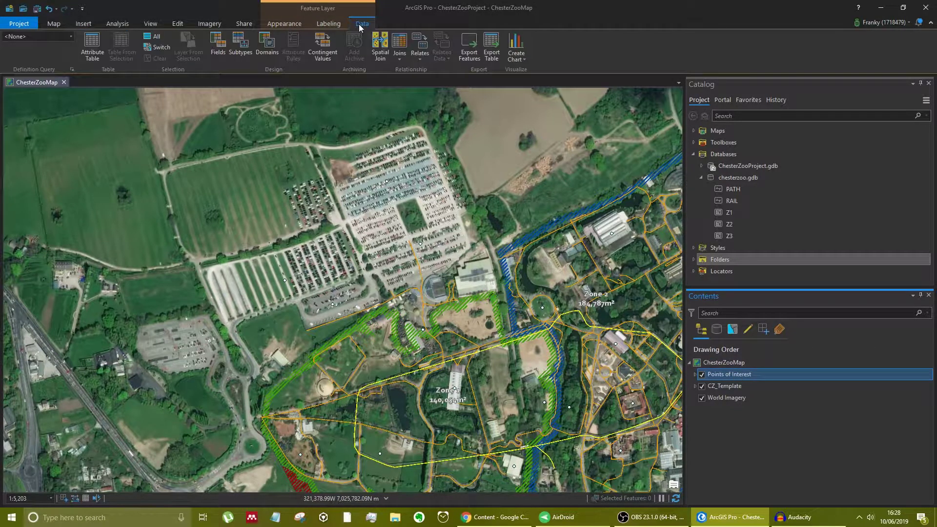
pyautogui.click(92, 50)
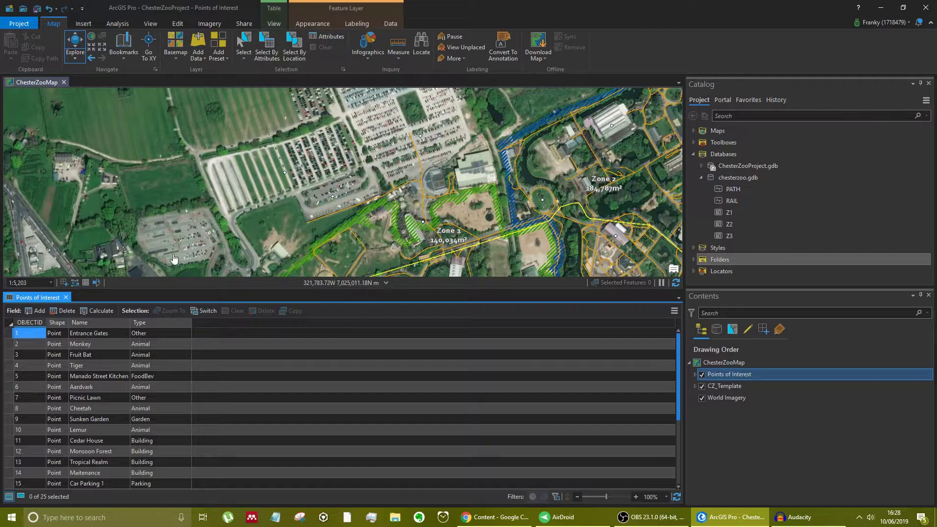
# - Close the Points of Interest table, and select the point in the striped car park northwest of Zone 1
pyautogui.click(65, 298)
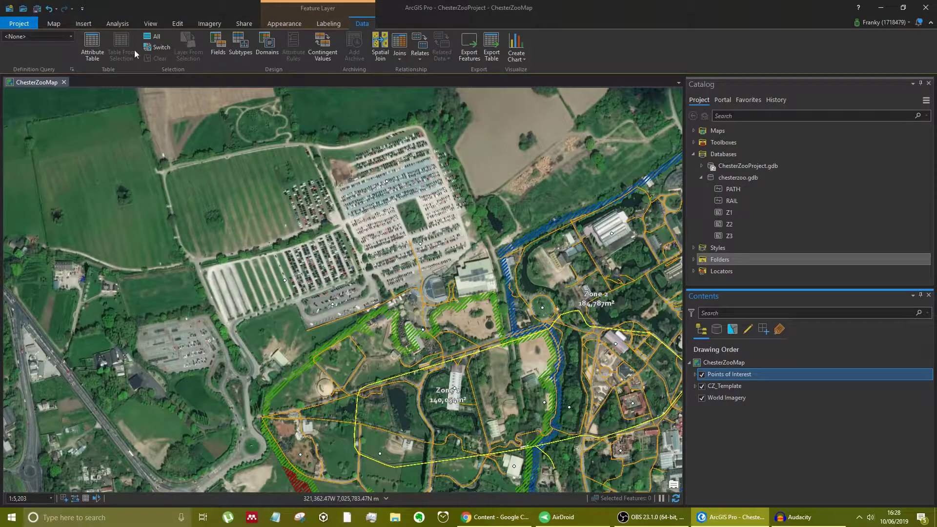
pyautogui.click(55, 24)
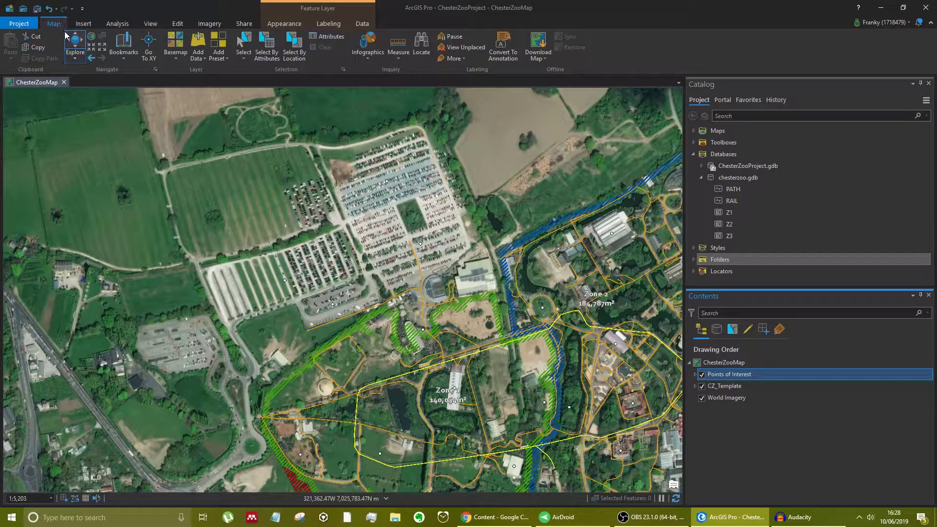
pyautogui.click(244, 44)
pyautogui.click(288, 283)
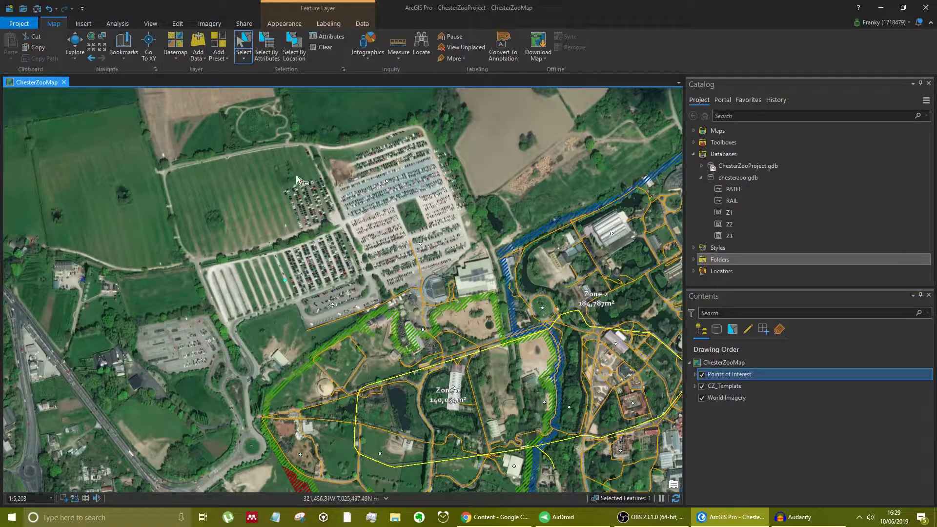
# - View the selected car park point's attributes, and close the Attributes pane
pyautogui.click(333, 39)
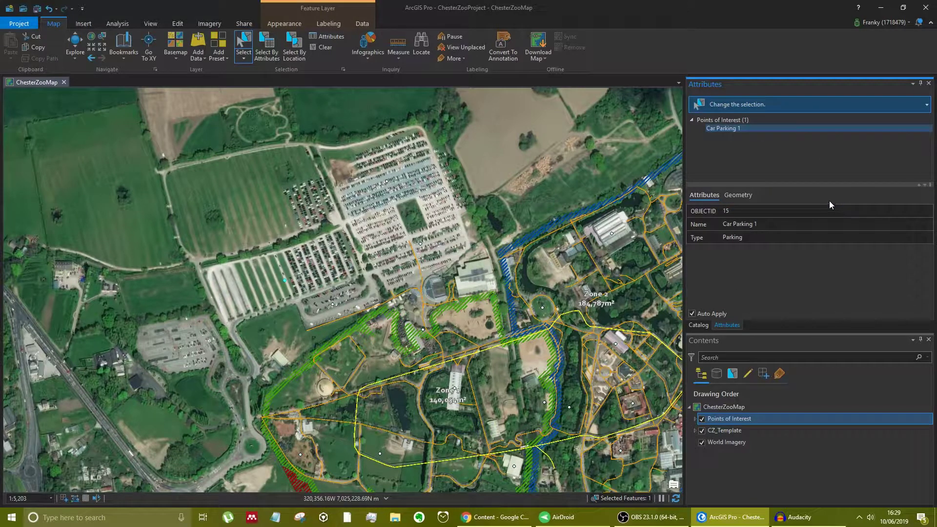
pyautogui.click(929, 83)
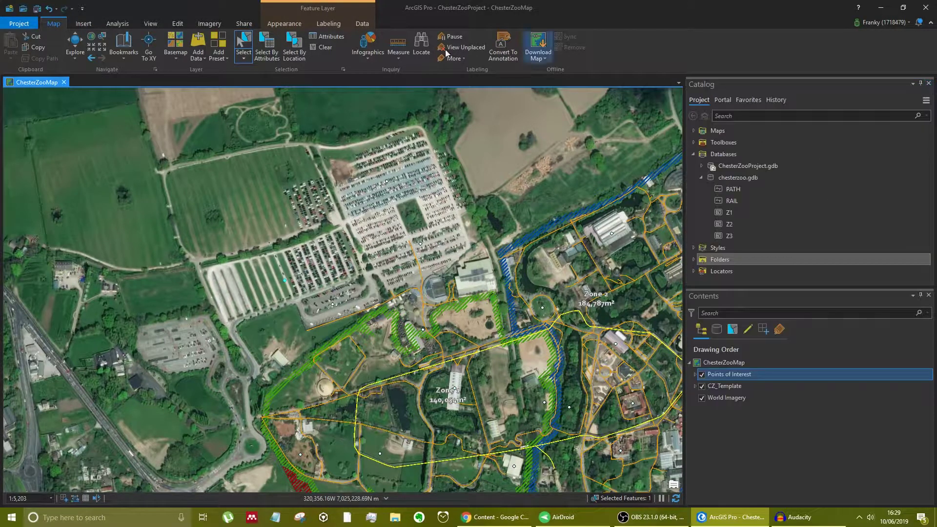
pyautogui.click(247, 48)
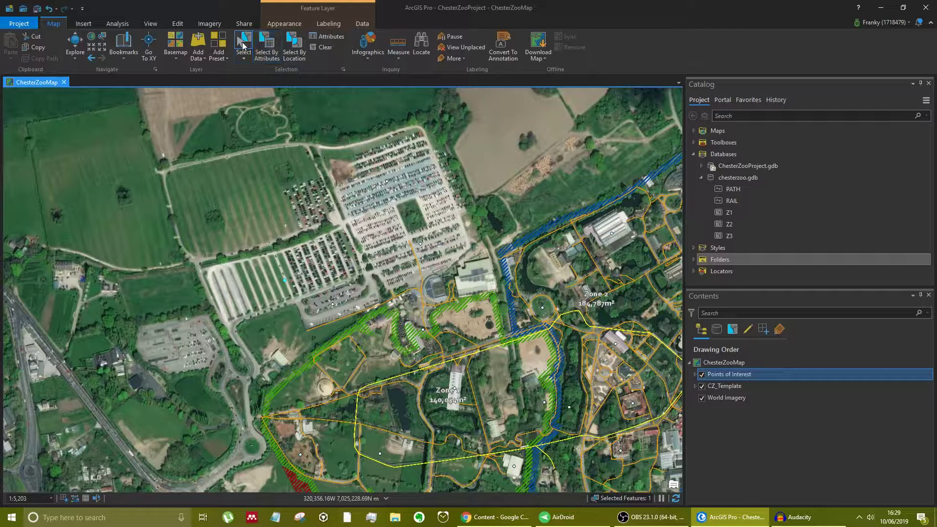
# - Reopen the attribute table of the Points of Interest layer
pyautogui.click(742, 376)
pyautogui.rightClick(743, 376)
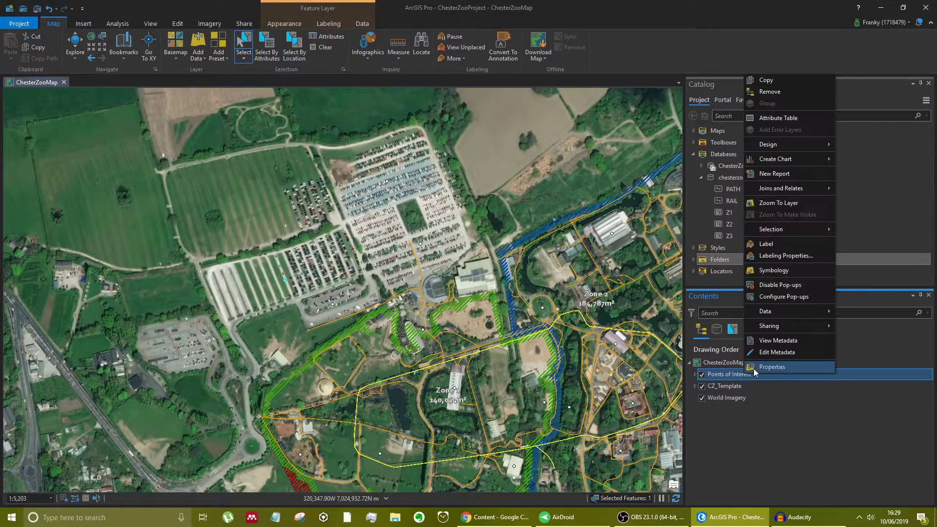
pyautogui.click(798, 120)
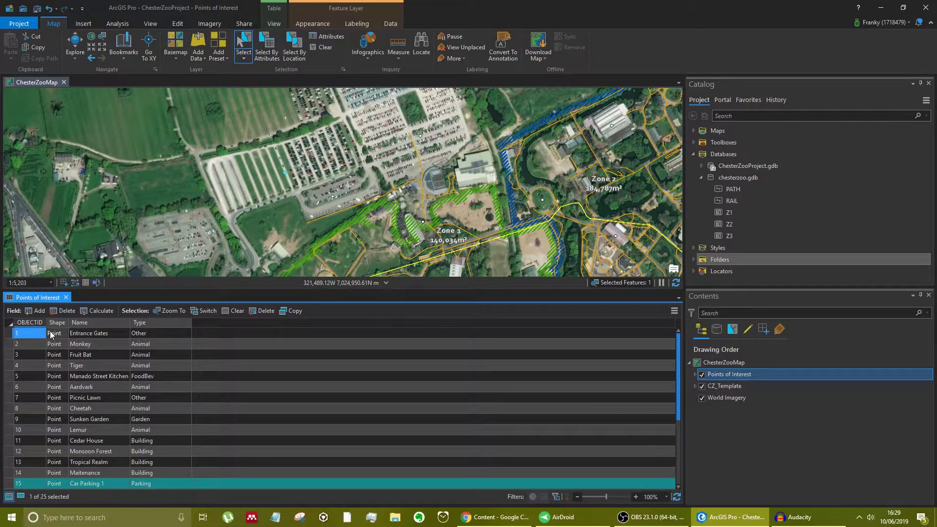
# - Select the Entrance Gates, Fruit Bat, Tiger and Aardvark records one after another in the Points of Interest table
pyautogui.press('Right')
pyautogui.press('Right')
pyautogui.press('Left')
pyautogui.click(8, 334)
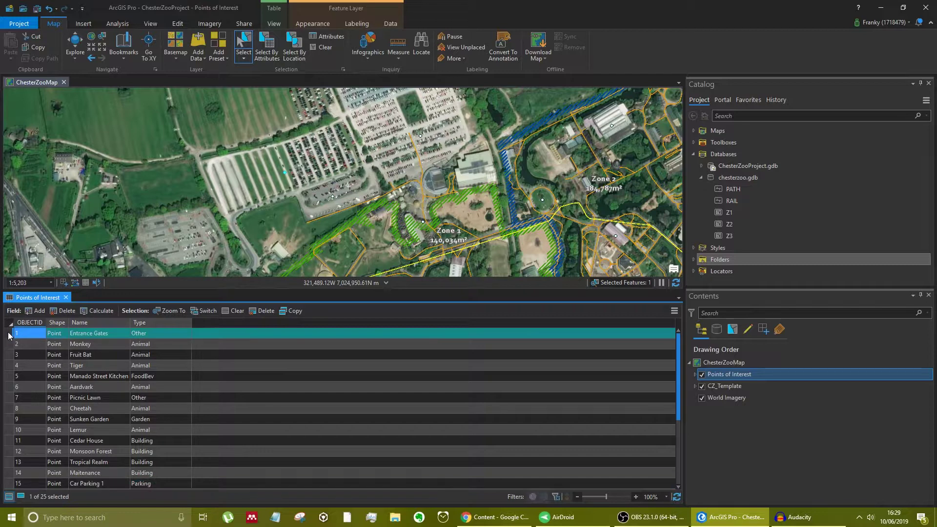
pyautogui.click(9, 354)
pyautogui.click(9, 365)
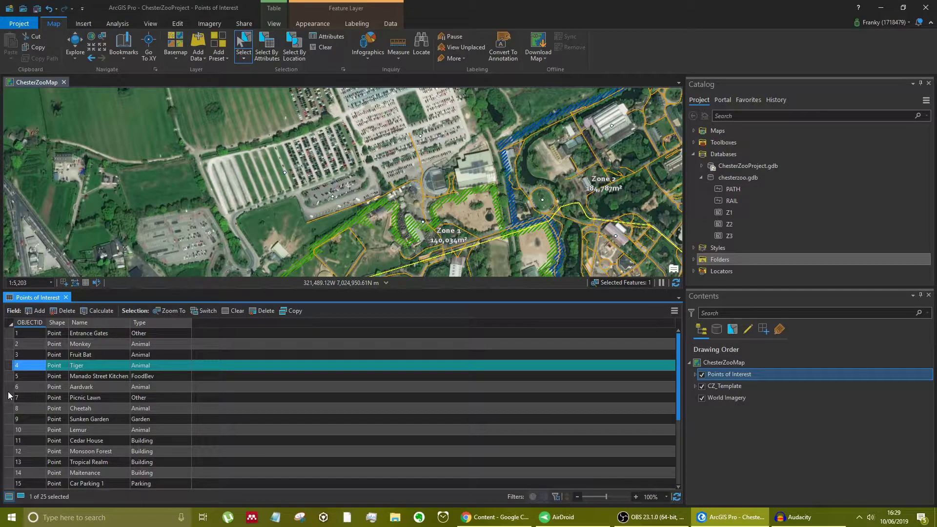
pyautogui.click(9, 387)
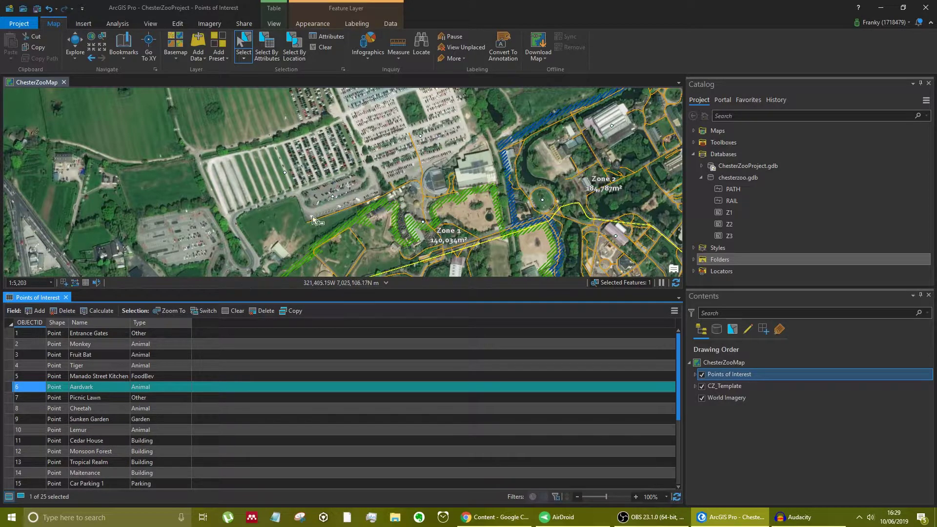
# - Find the parking records in the Points of Interest table, and select Car Park 3 followed by Car Parking 1
pyautogui.scroll(-2, 380, 220)
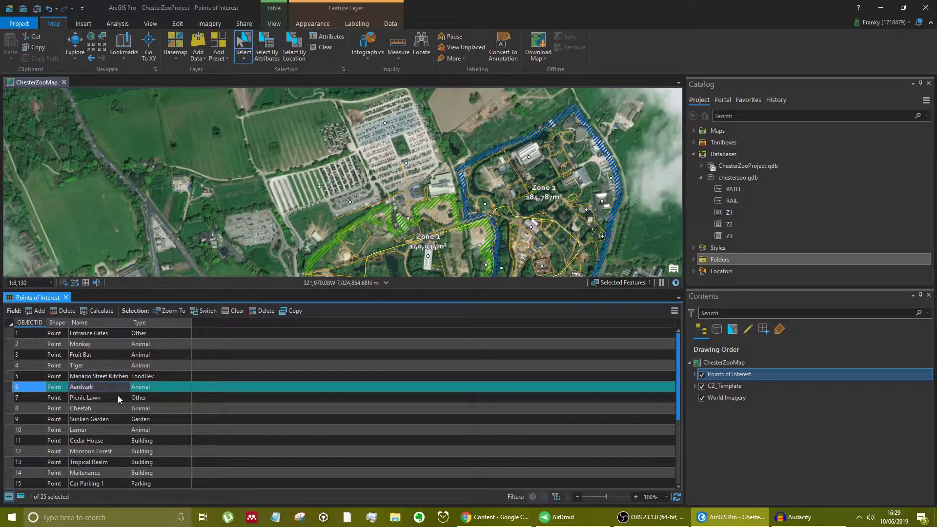
pyautogui.scroll(-3, 119, 408)
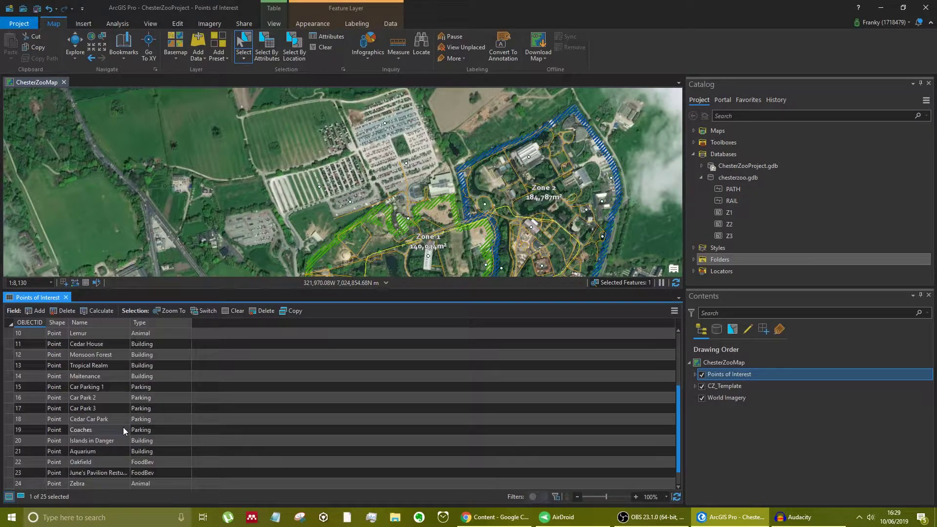
pyautogui.click(84, 388)
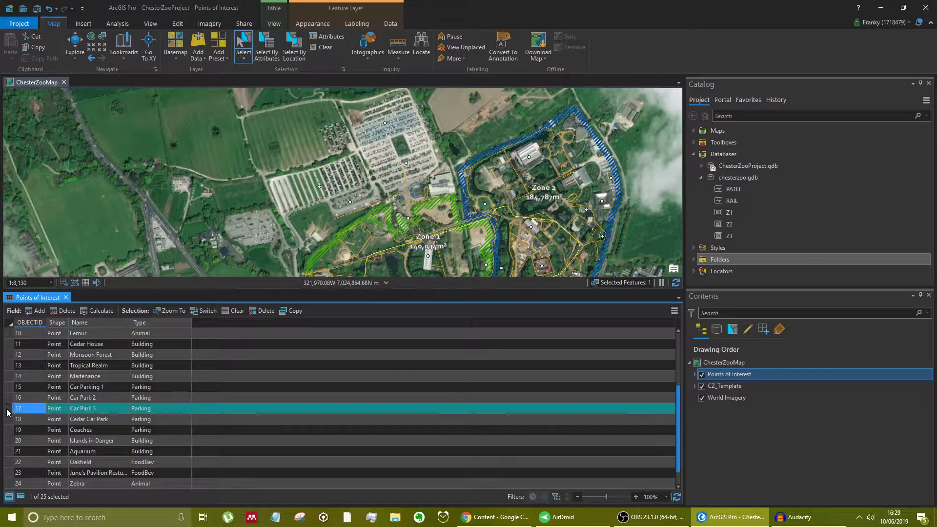
pyautogui.click(9, 387)
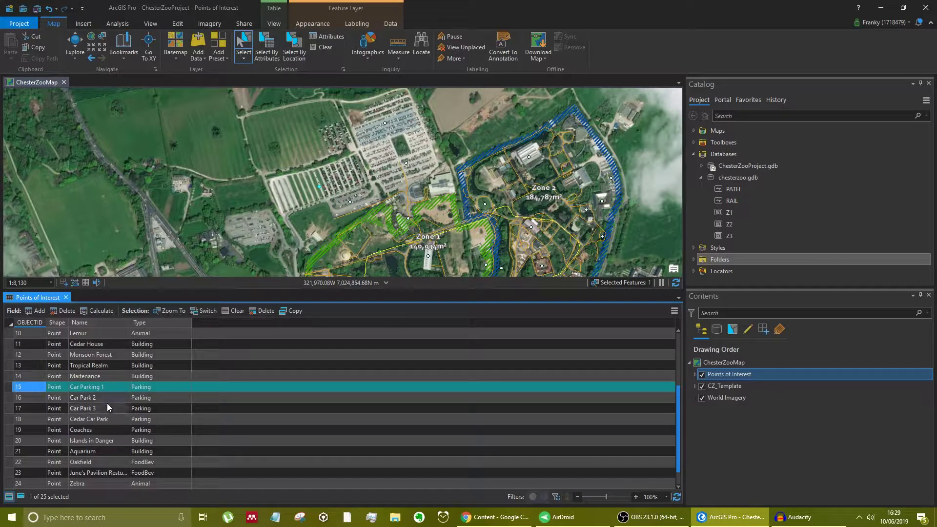
# - Rename the Car Parking 1 record to Car Park 1
pyautogui.doubleClick(99, 388)
pyautogui.click(100, 387)
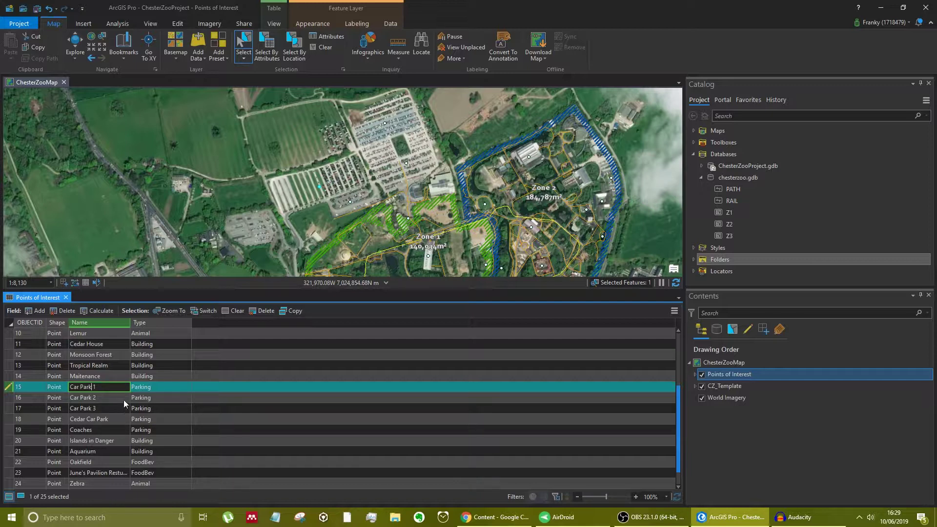
pyautogui.press('Return')
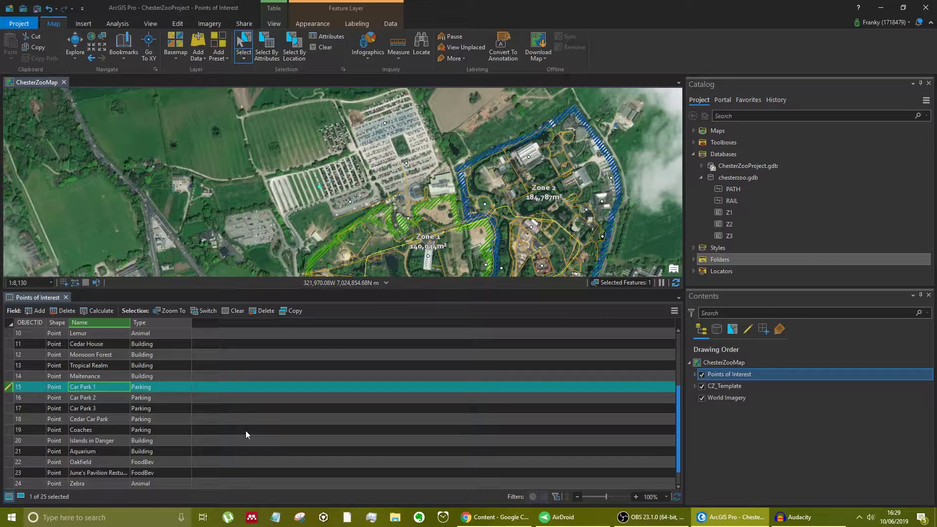
pyautogui.click(102, 376)
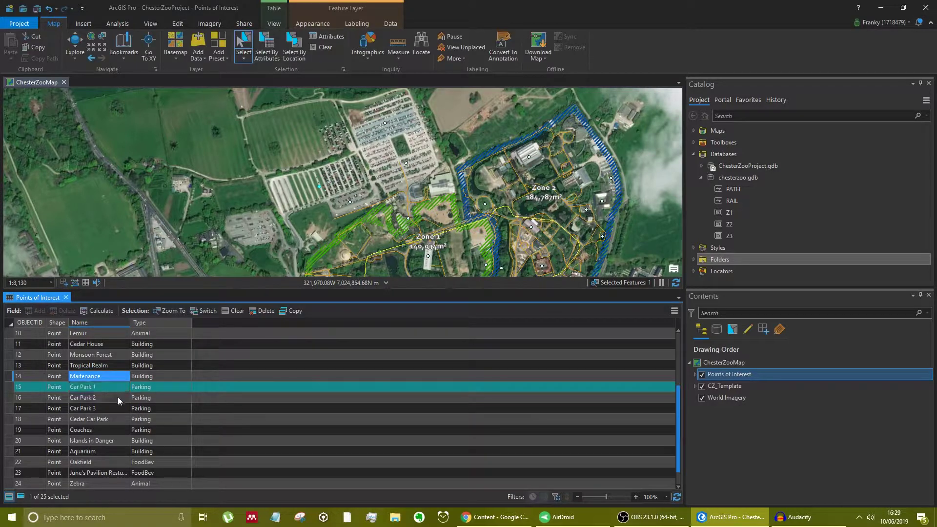
# - Save the edits made to the Points of Interest data
pyautogui.click(181, 23)
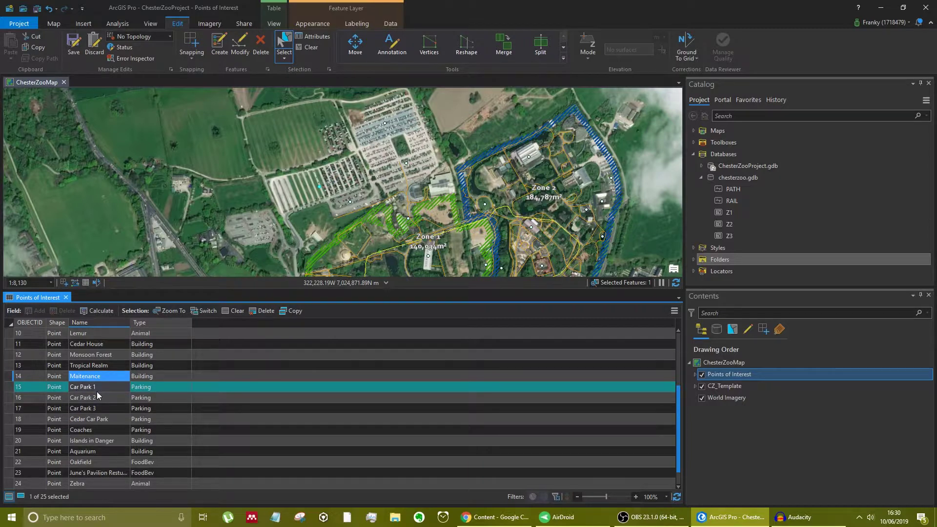
pyautogui.click(58, 22)
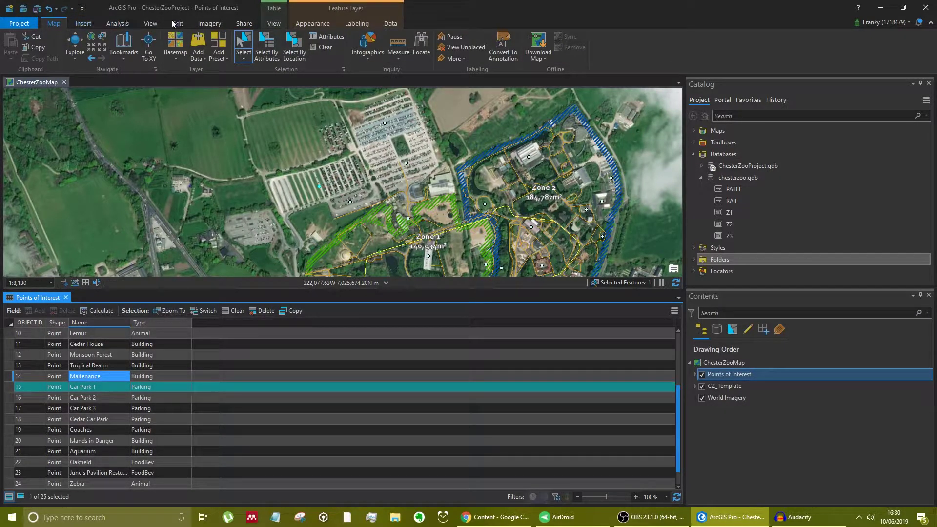
pyautogui.click(176, 22)
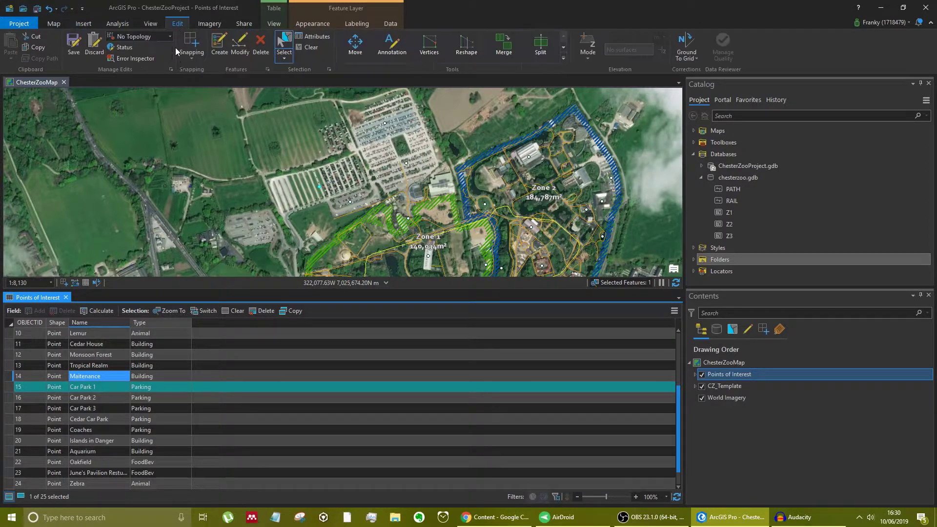
pyautogui.click(73, 46)
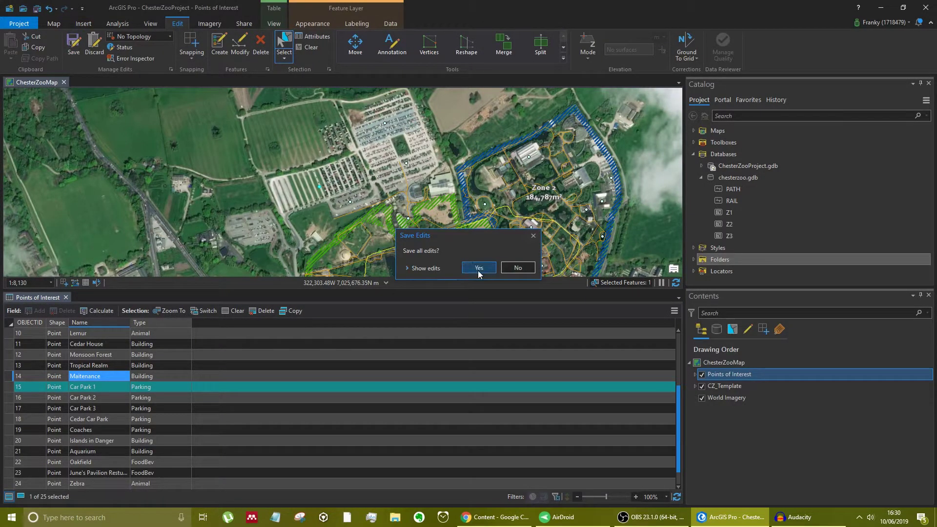